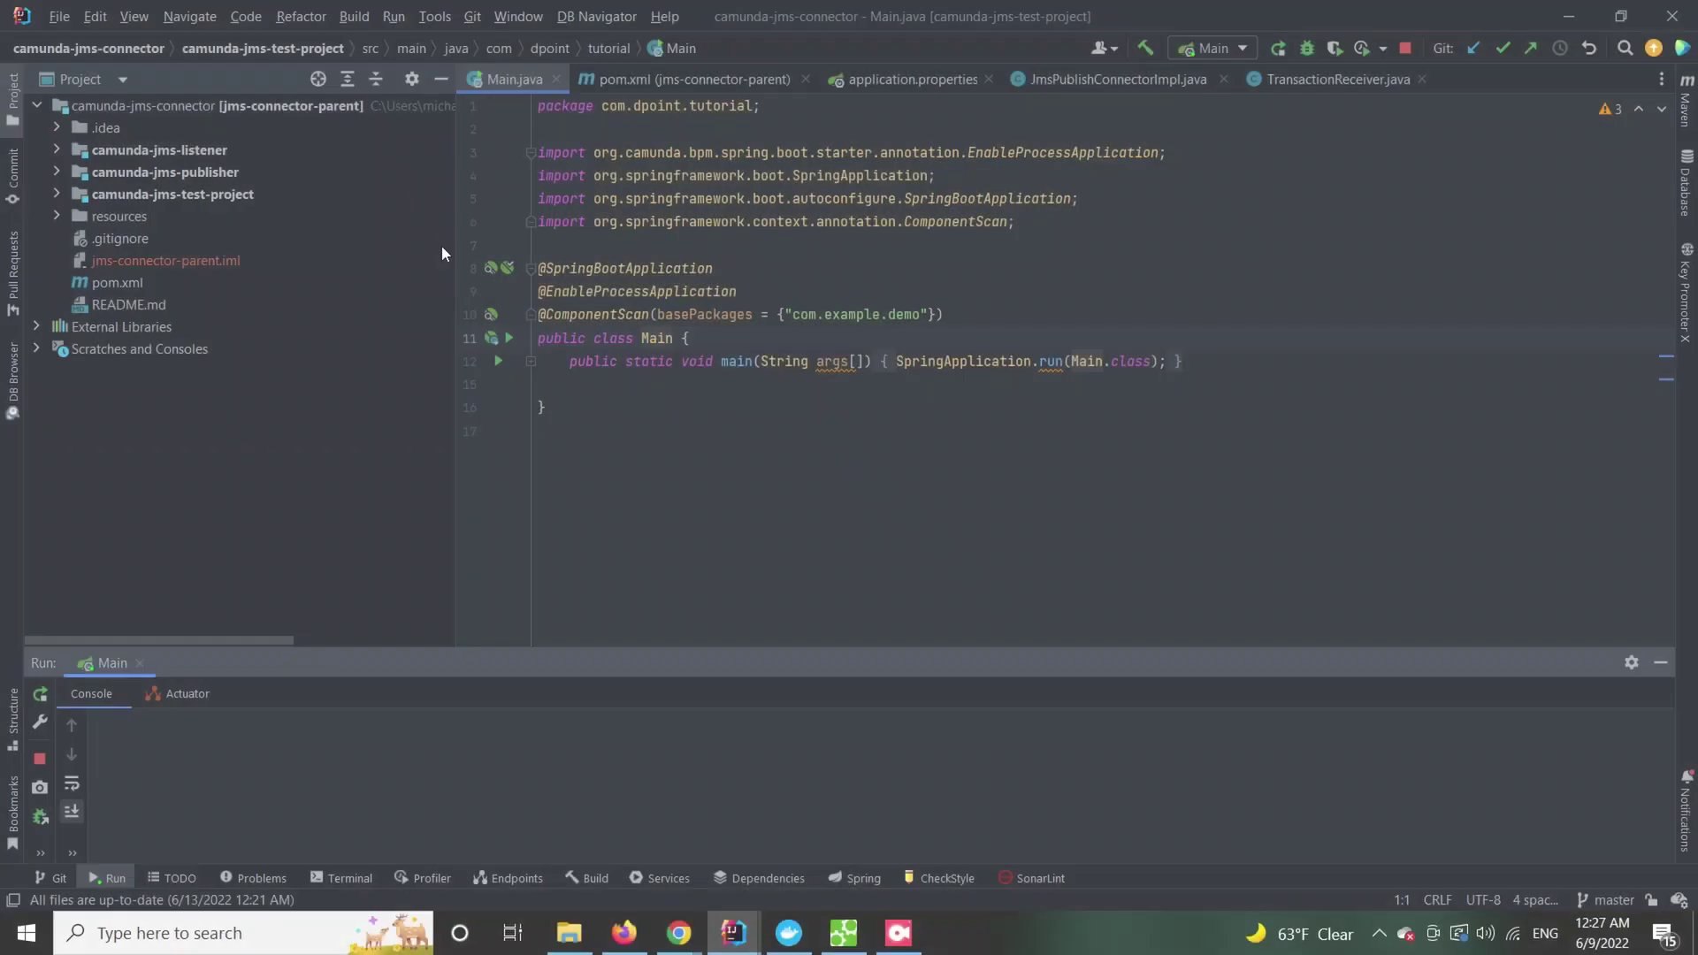
- Expand and collapse the camunda-jms-publisher and camunda-jms-listener modules in the Project tree
left_click(244, 172)
left_click(57, 172)
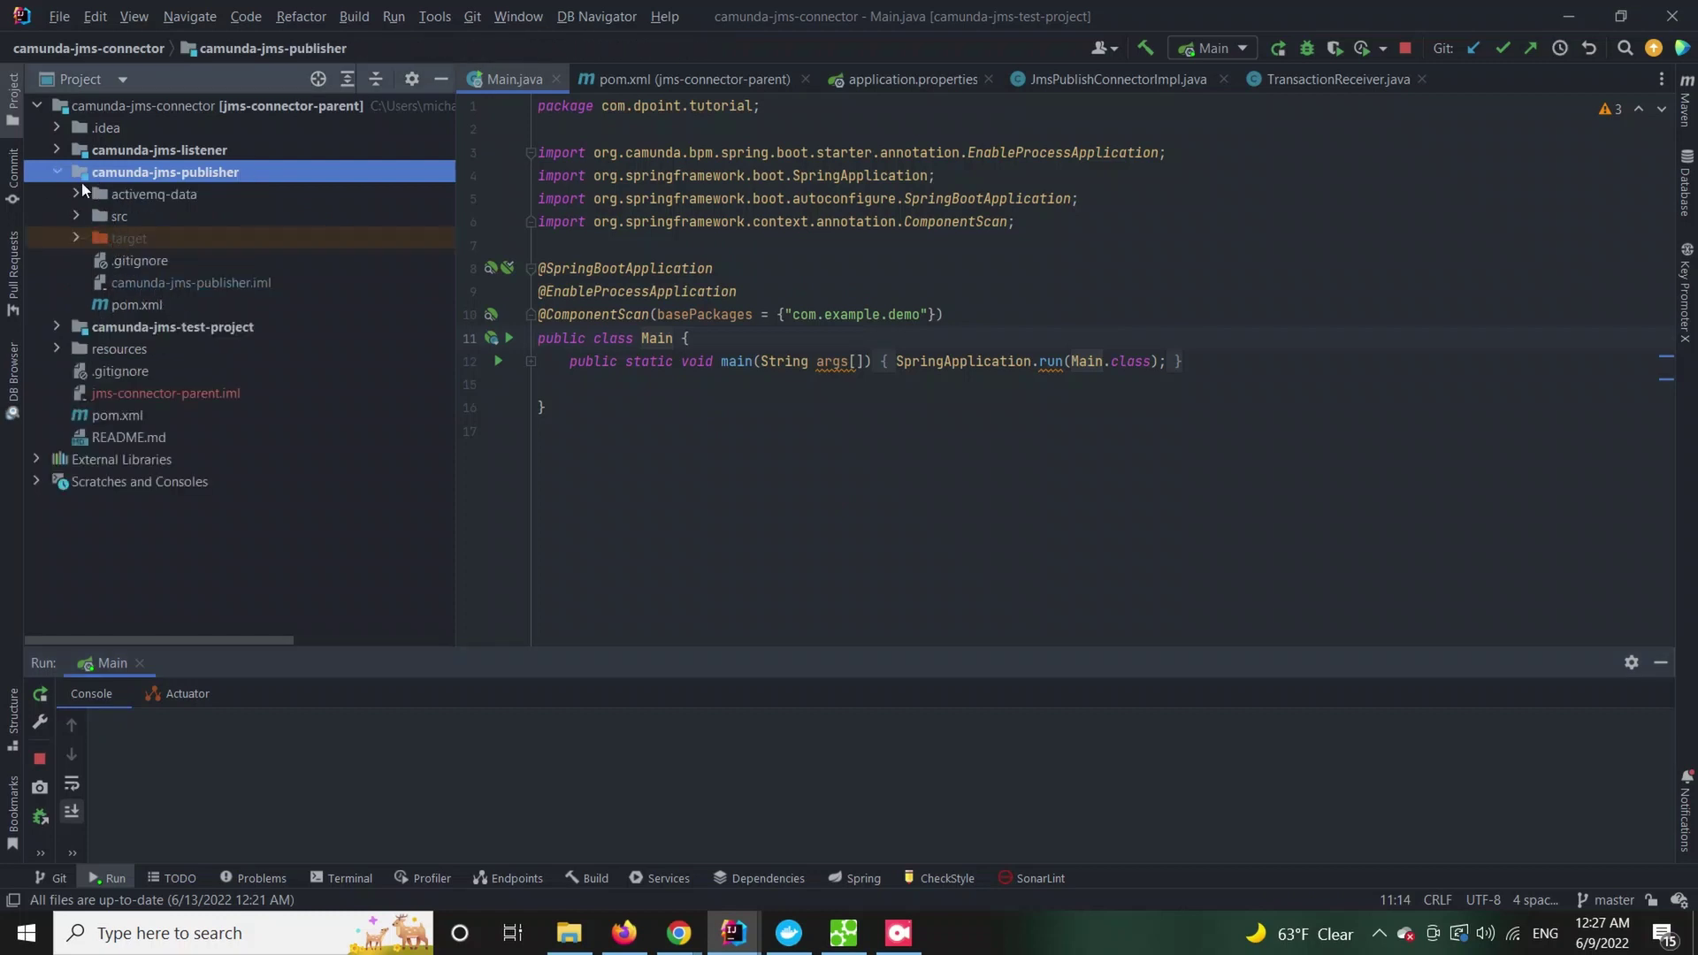
left_click(58, 172)
left_click(56, 150)
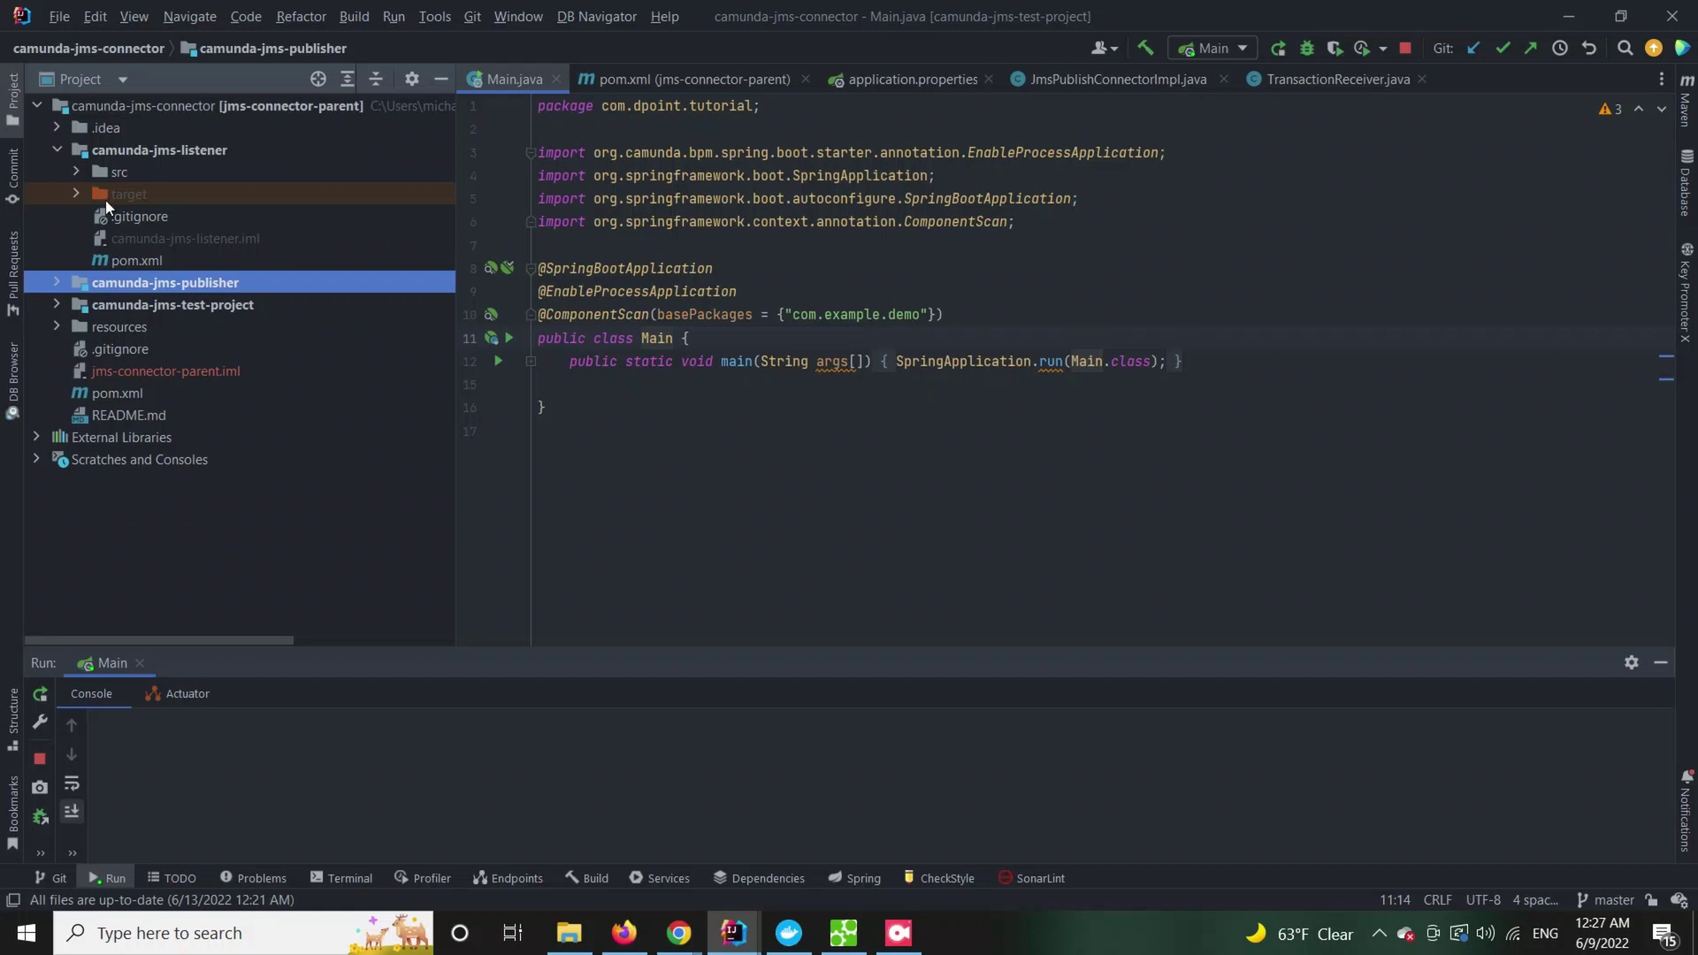
left_click(57, 150)
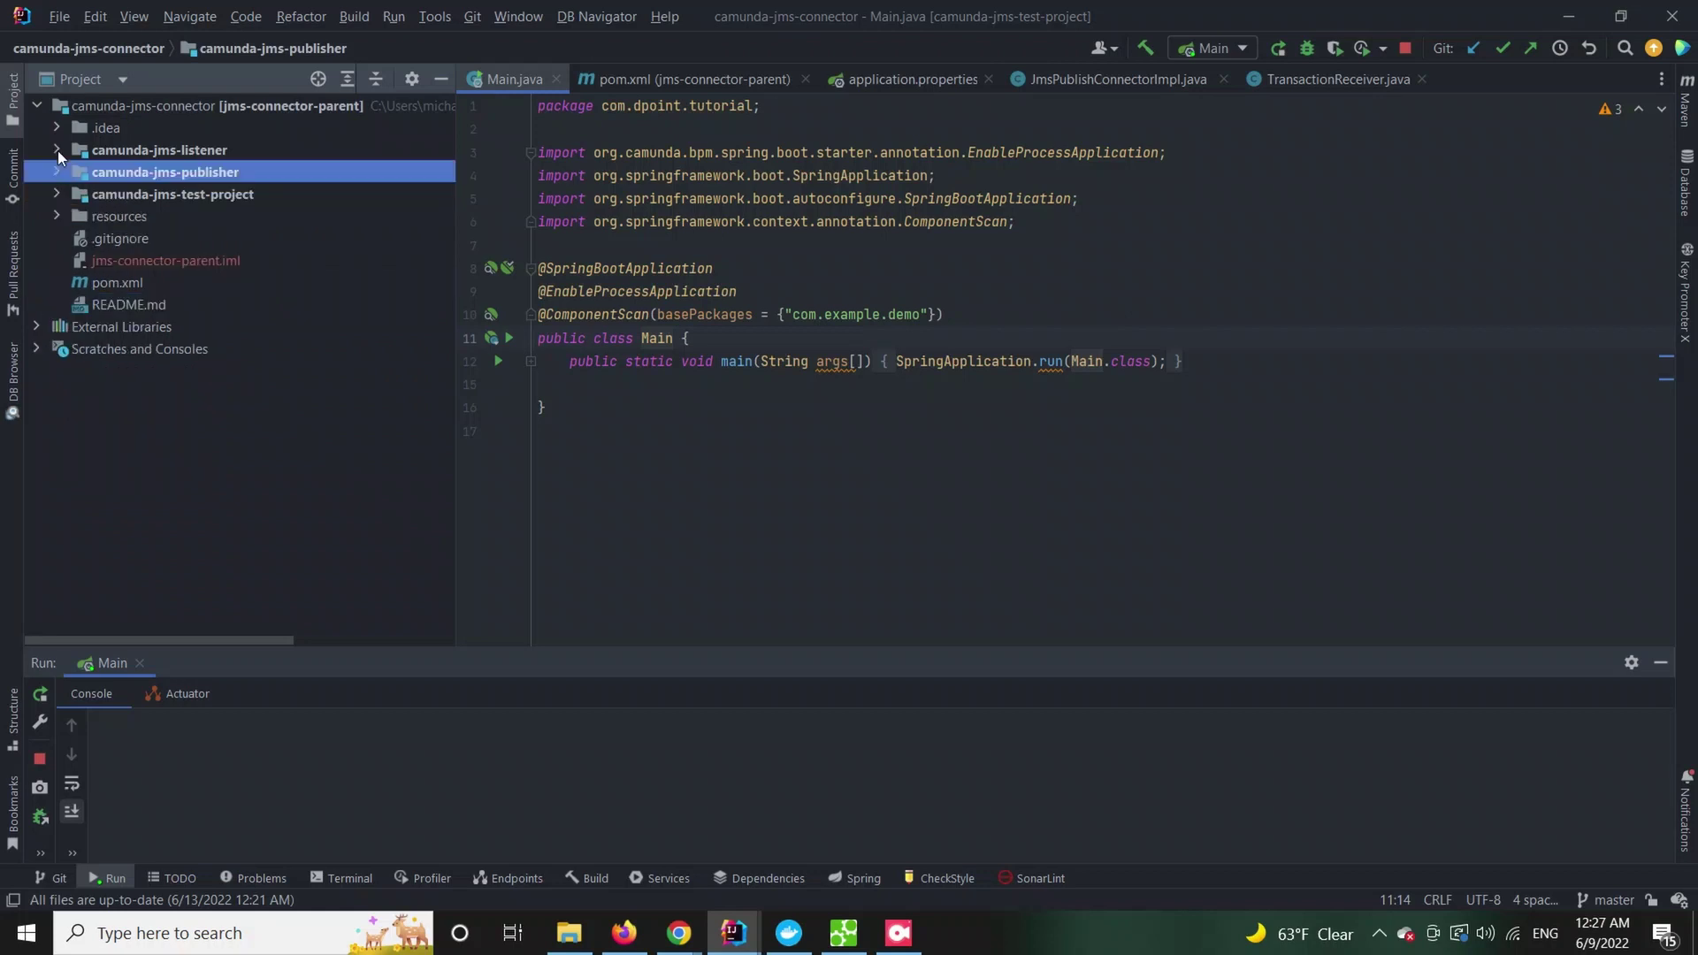
- Review the parent pom.xml's module entries for the test project, listener and publisher
left_click(674, 78)
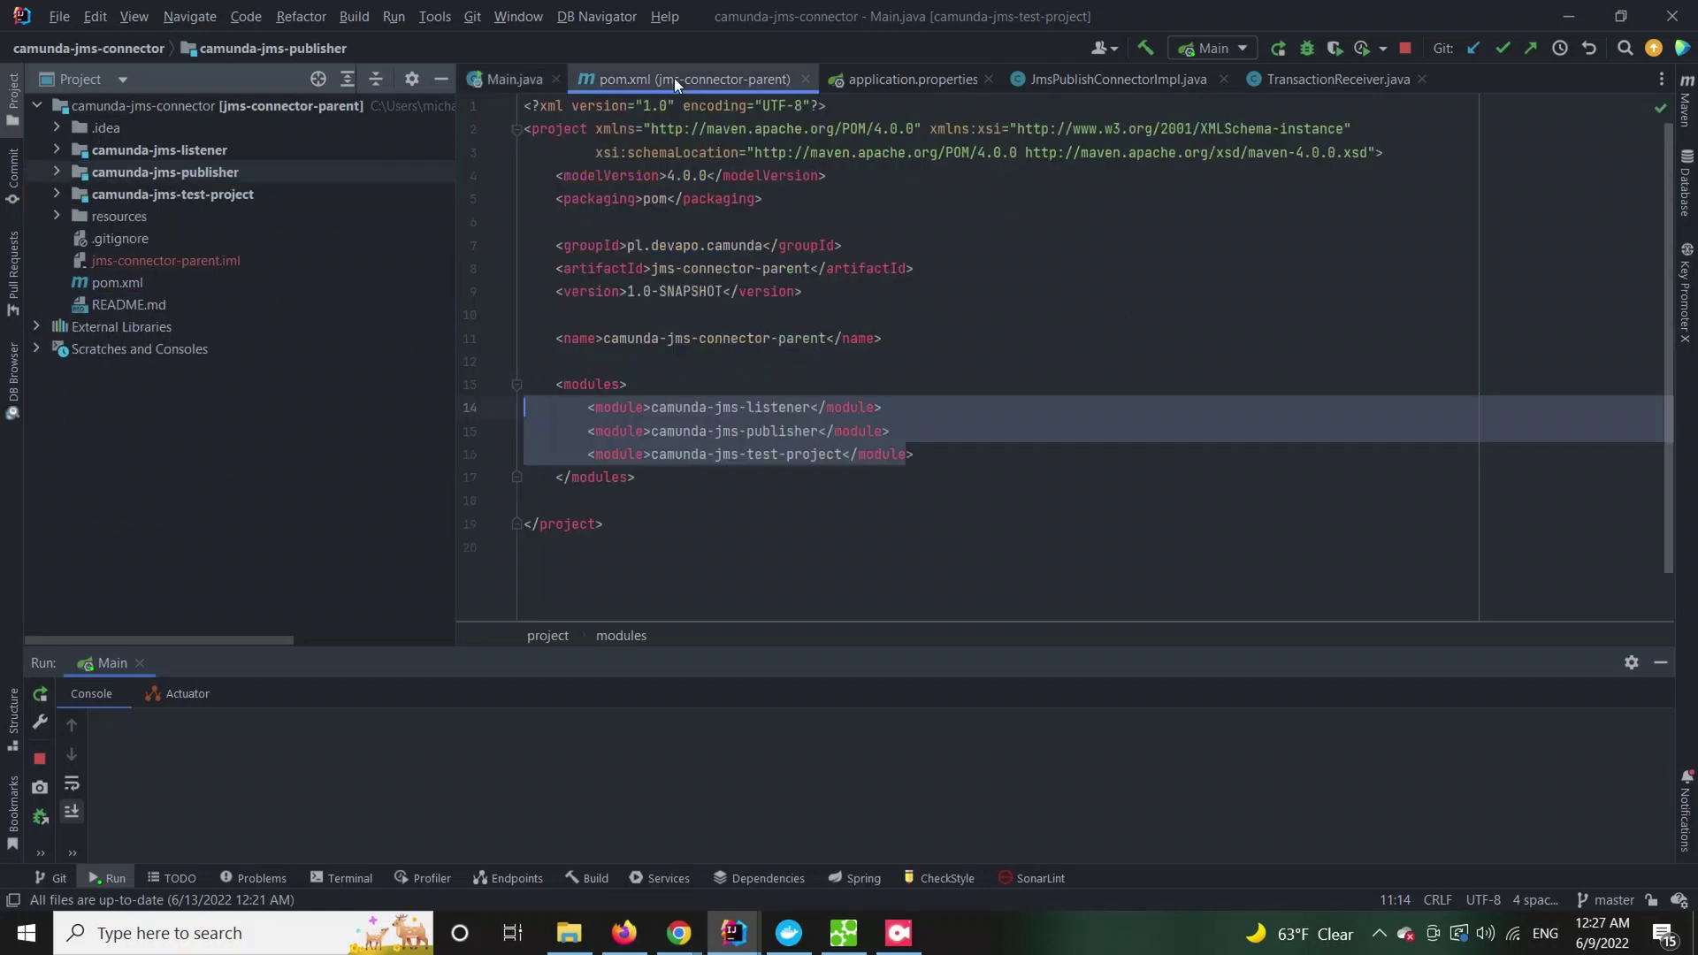
left_click(869, 454)
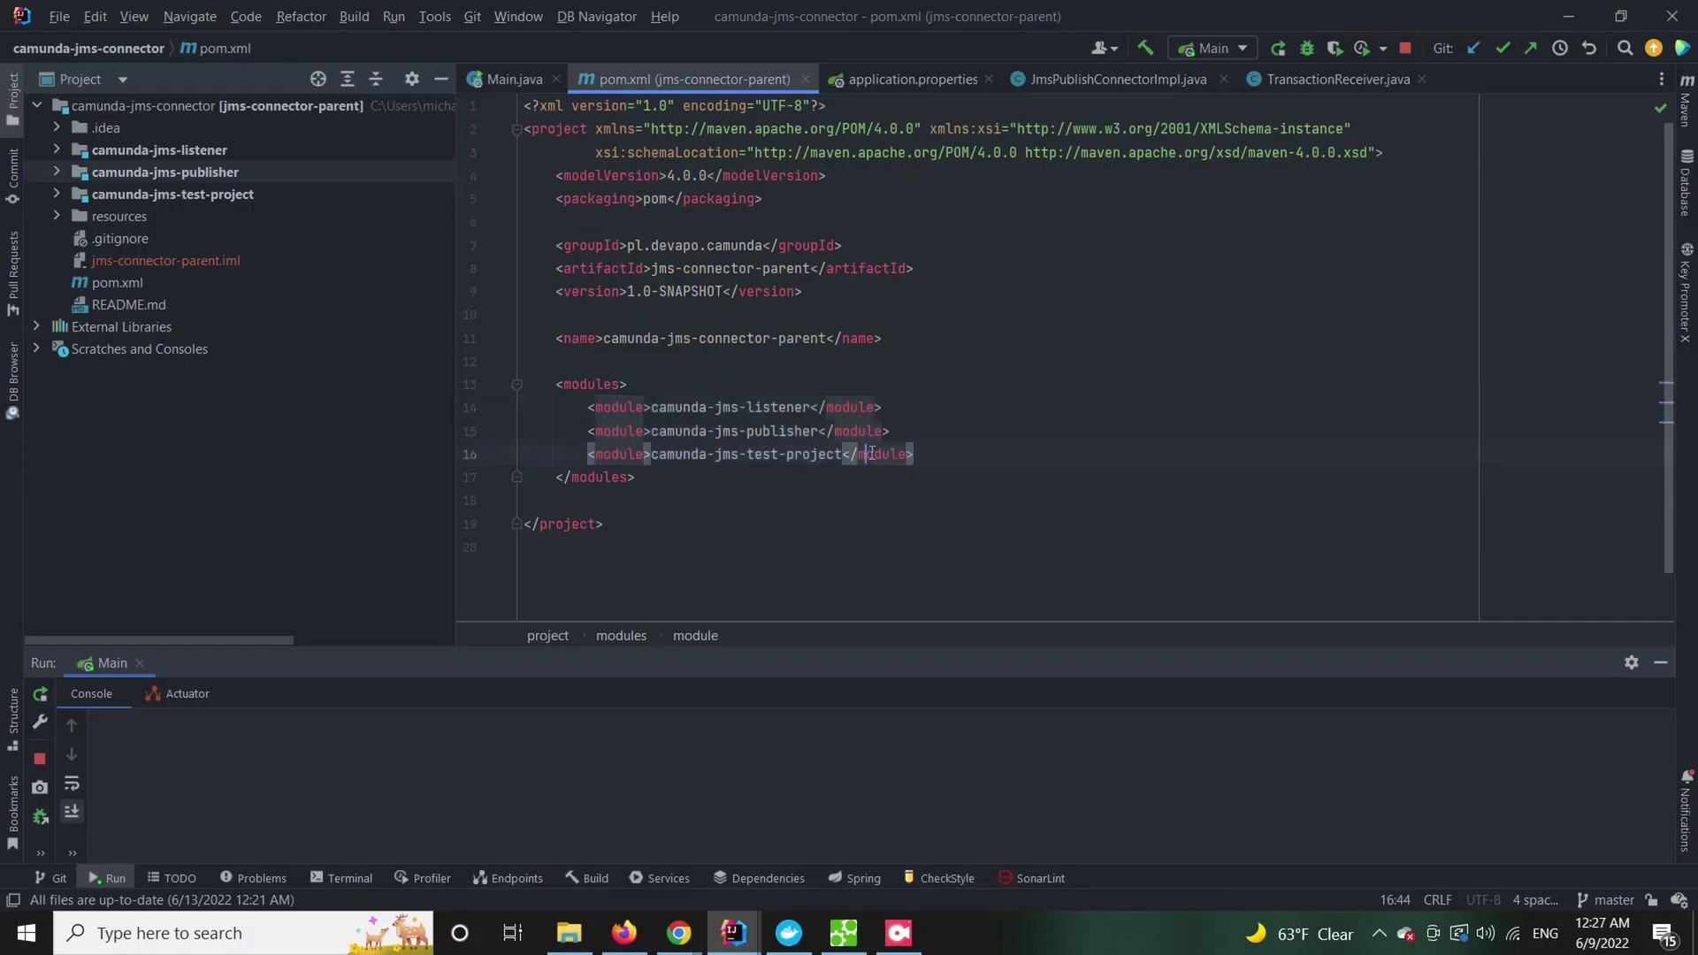
left_click_drag(891, 431, 497, 405)
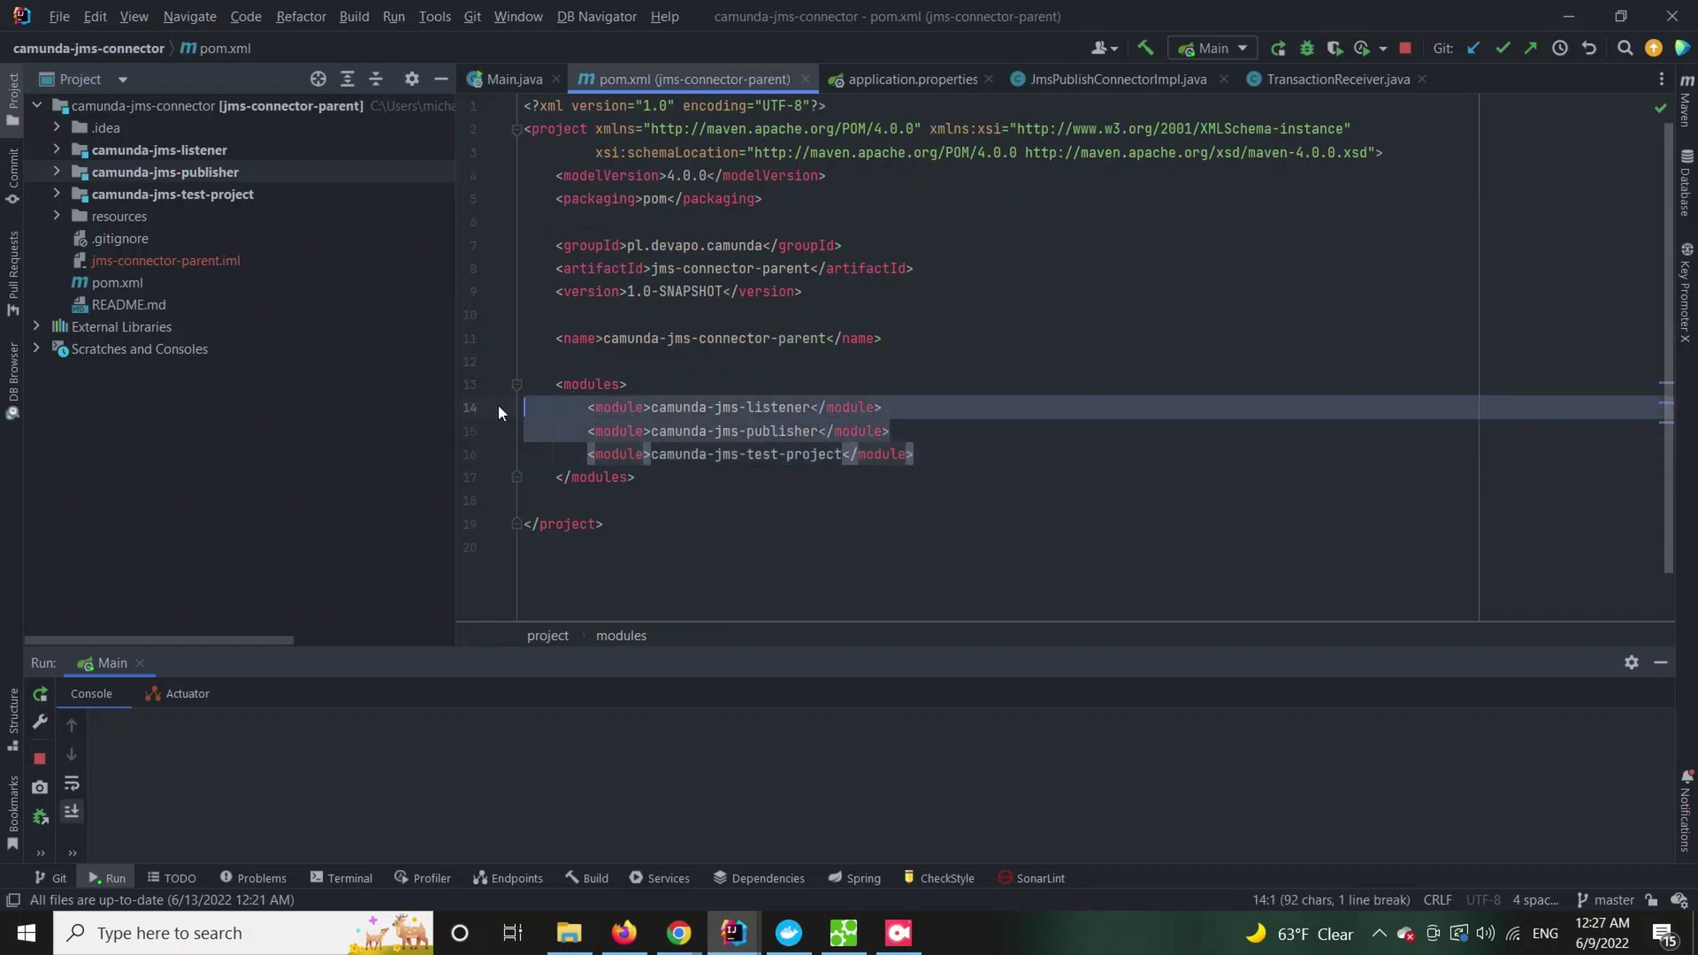
scroll(723, 439, "up", 3)
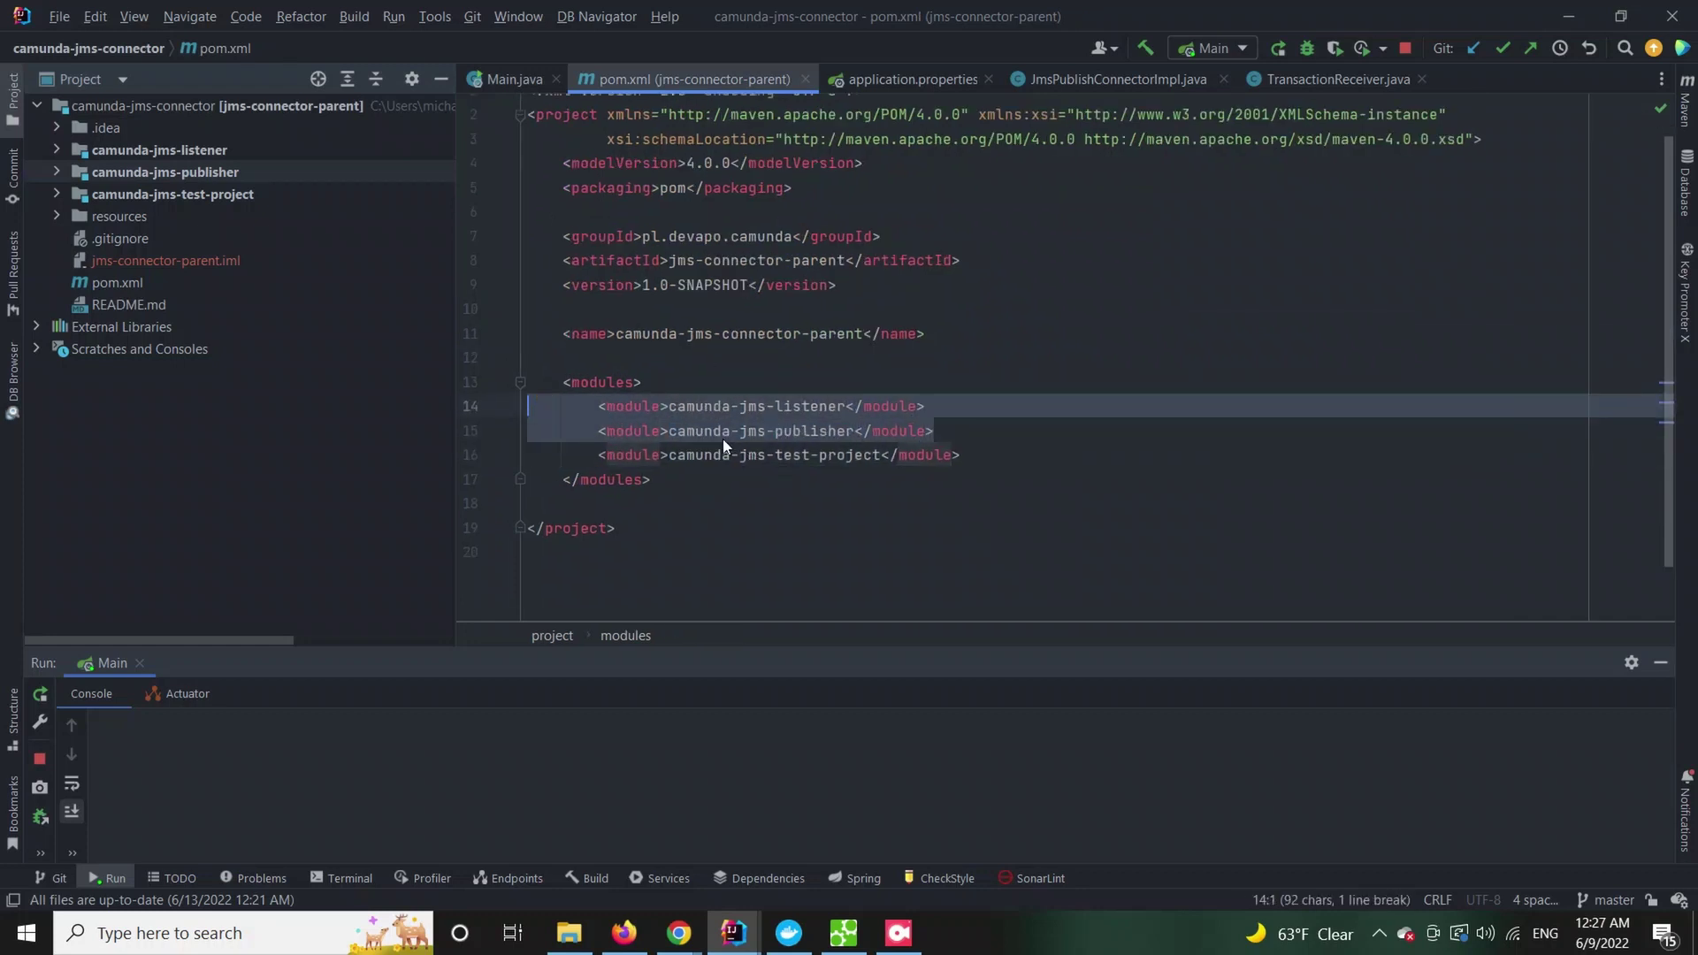
left_click(828, 362)
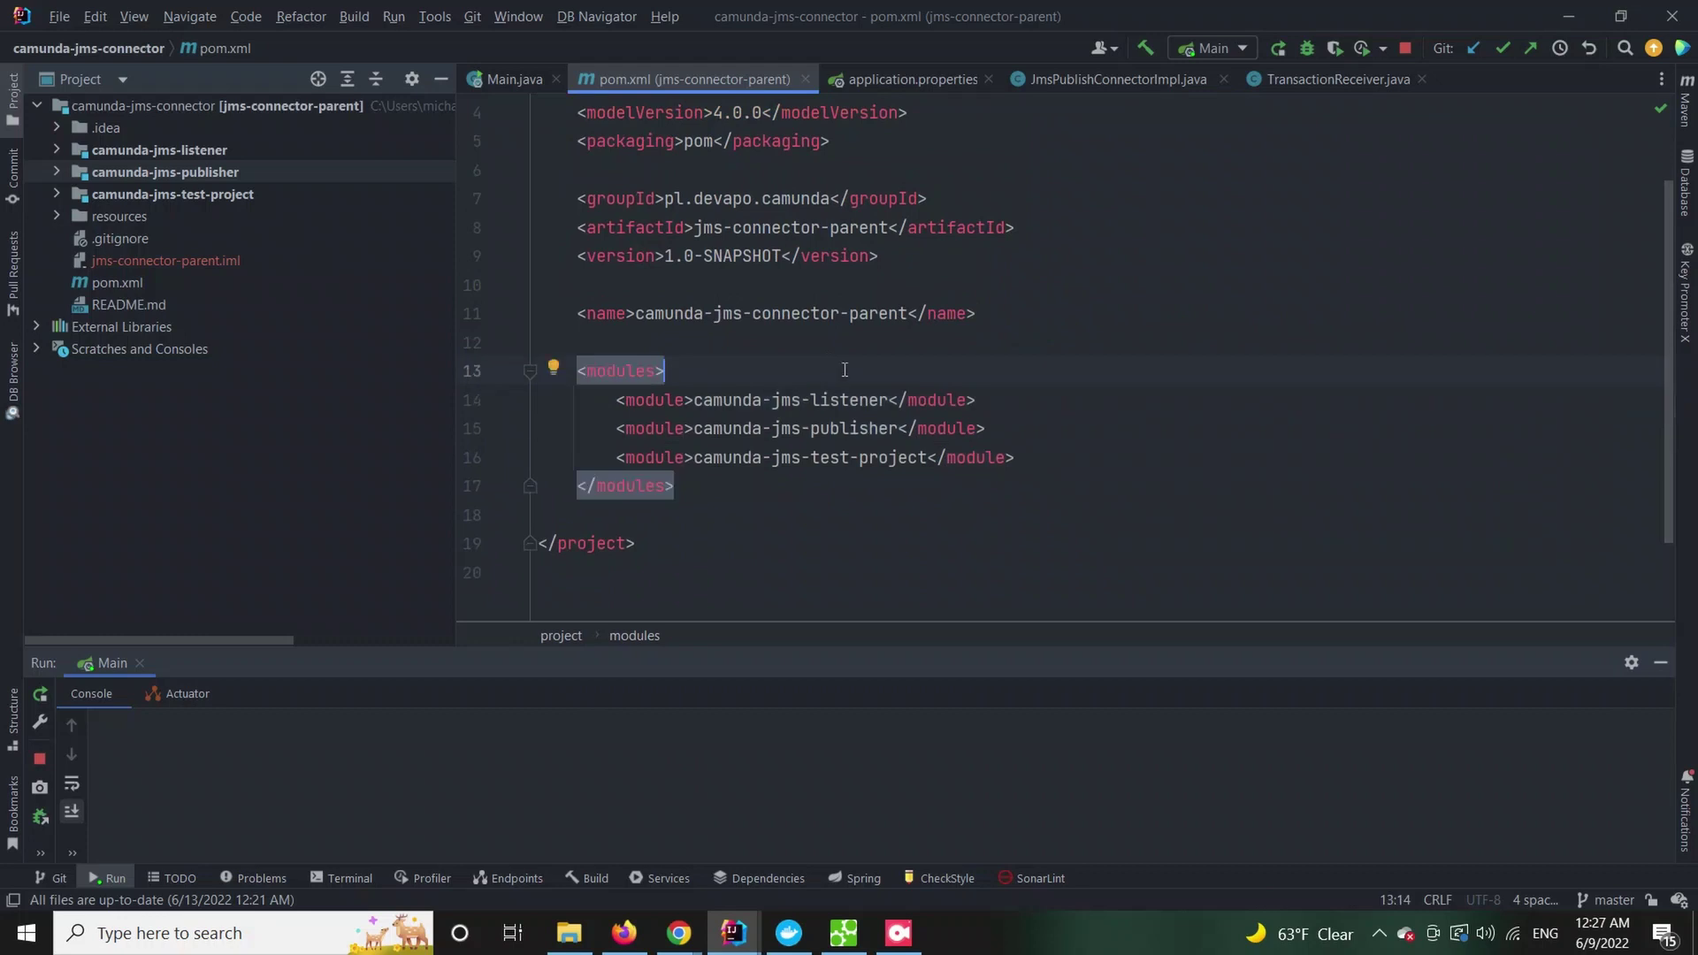
- Highlight the ActiveMQ broker URL tcp://localhost:61616 in application.properties
left_click(879, 81)
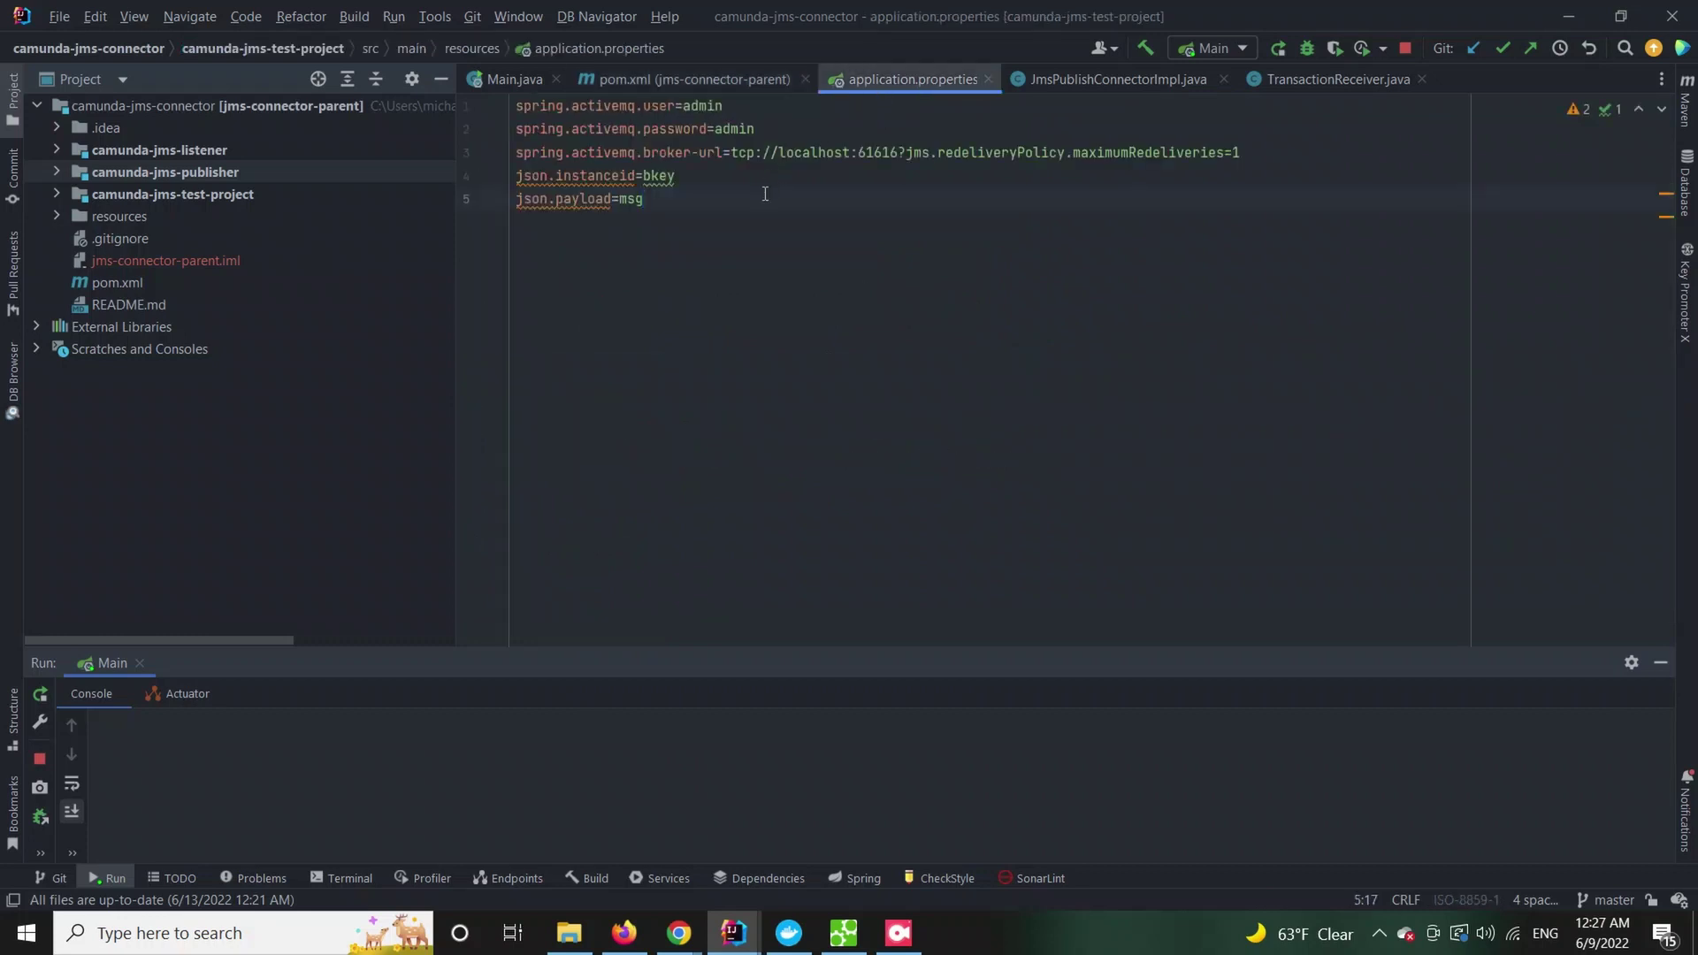
scroll(845, 212, "up", 2)
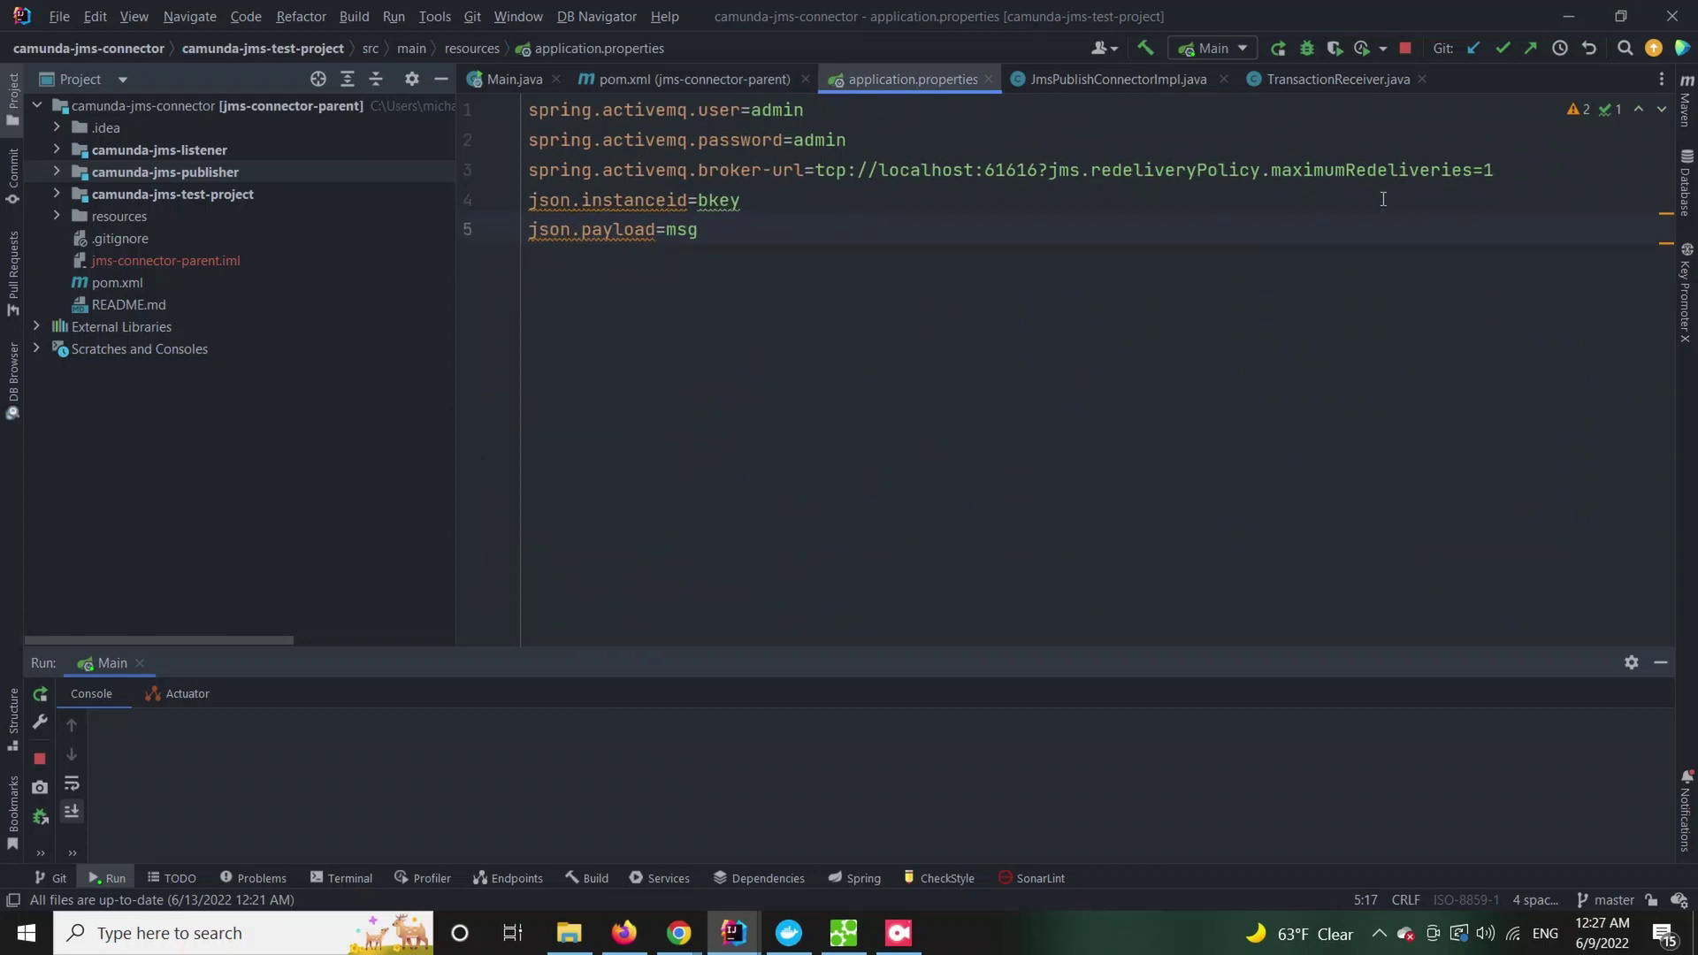
left_click_drag(1503, 167, 525, 157)
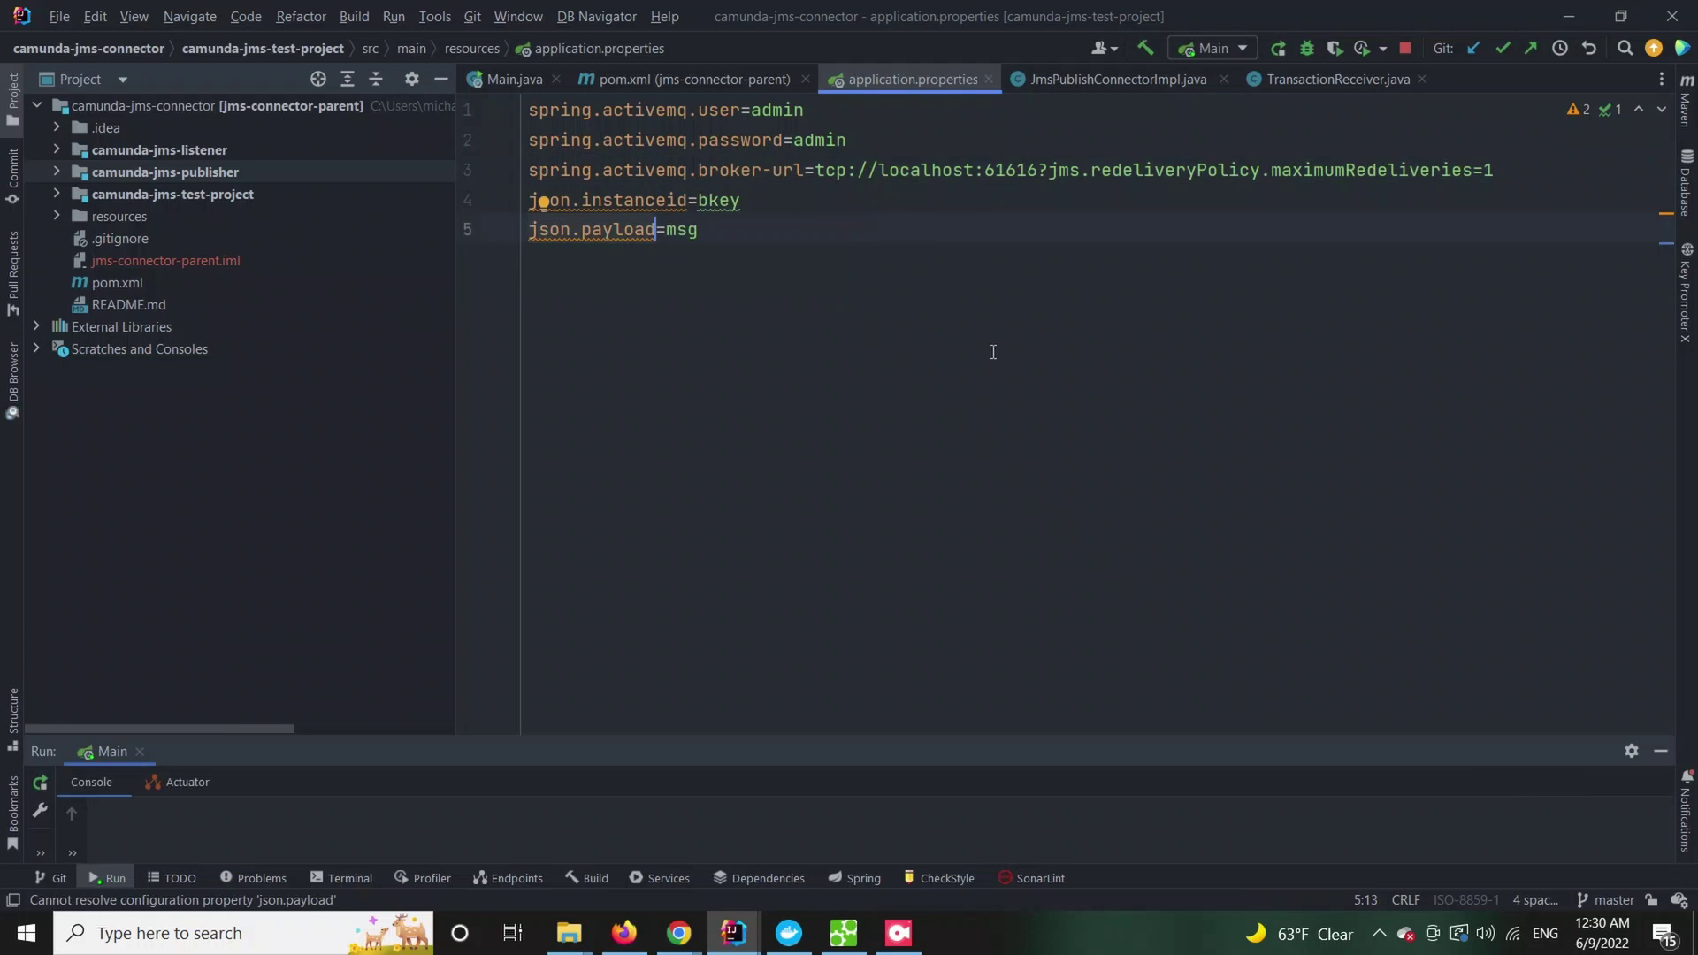
- Locate JmsPublishConnectorImpl.java in the project tree and highlight its producer.send(message) call
left_click(1042, 82)
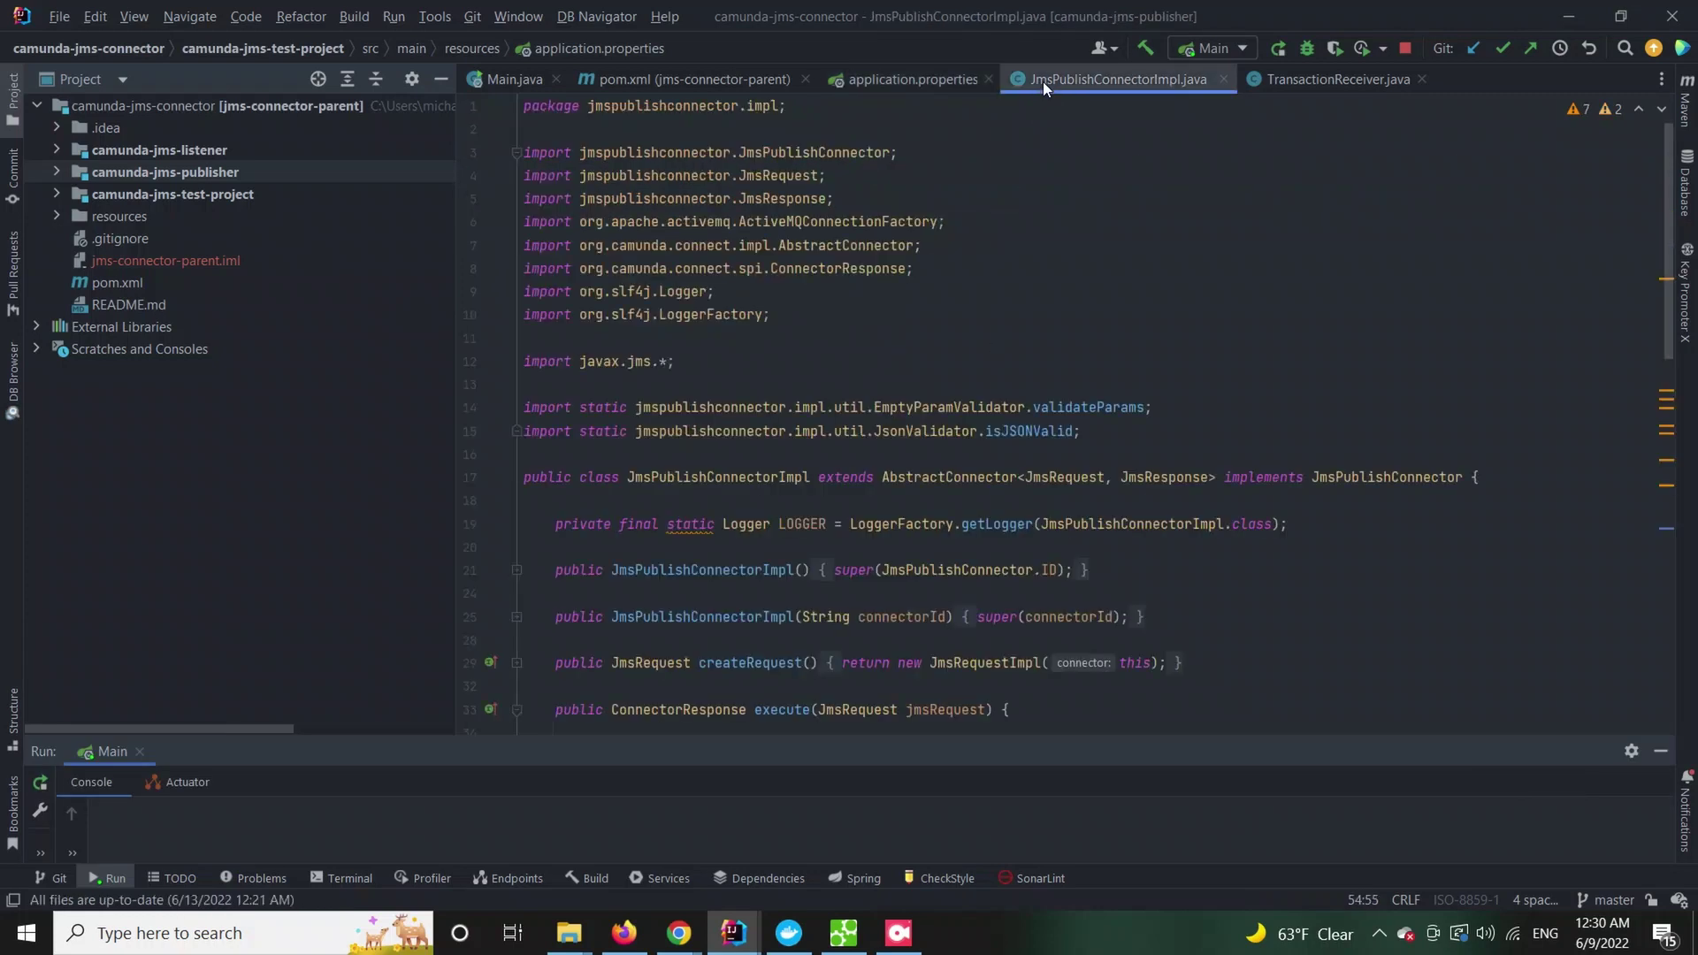
left_click(313, 80)
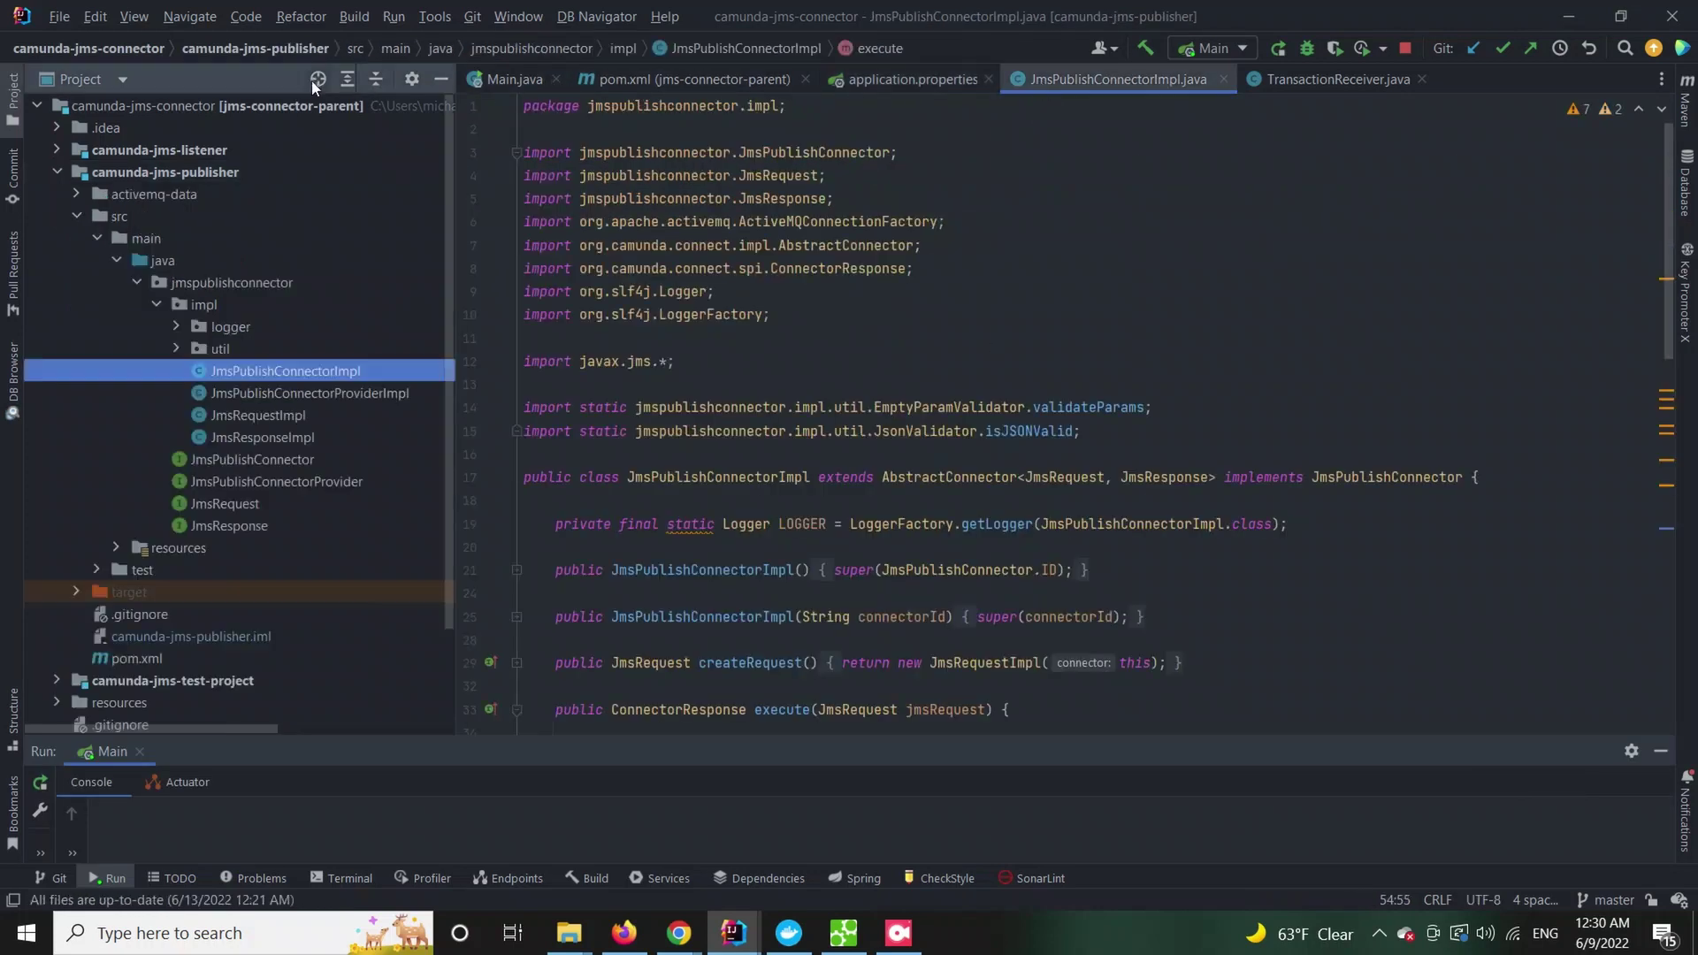
left_click(257, 391)
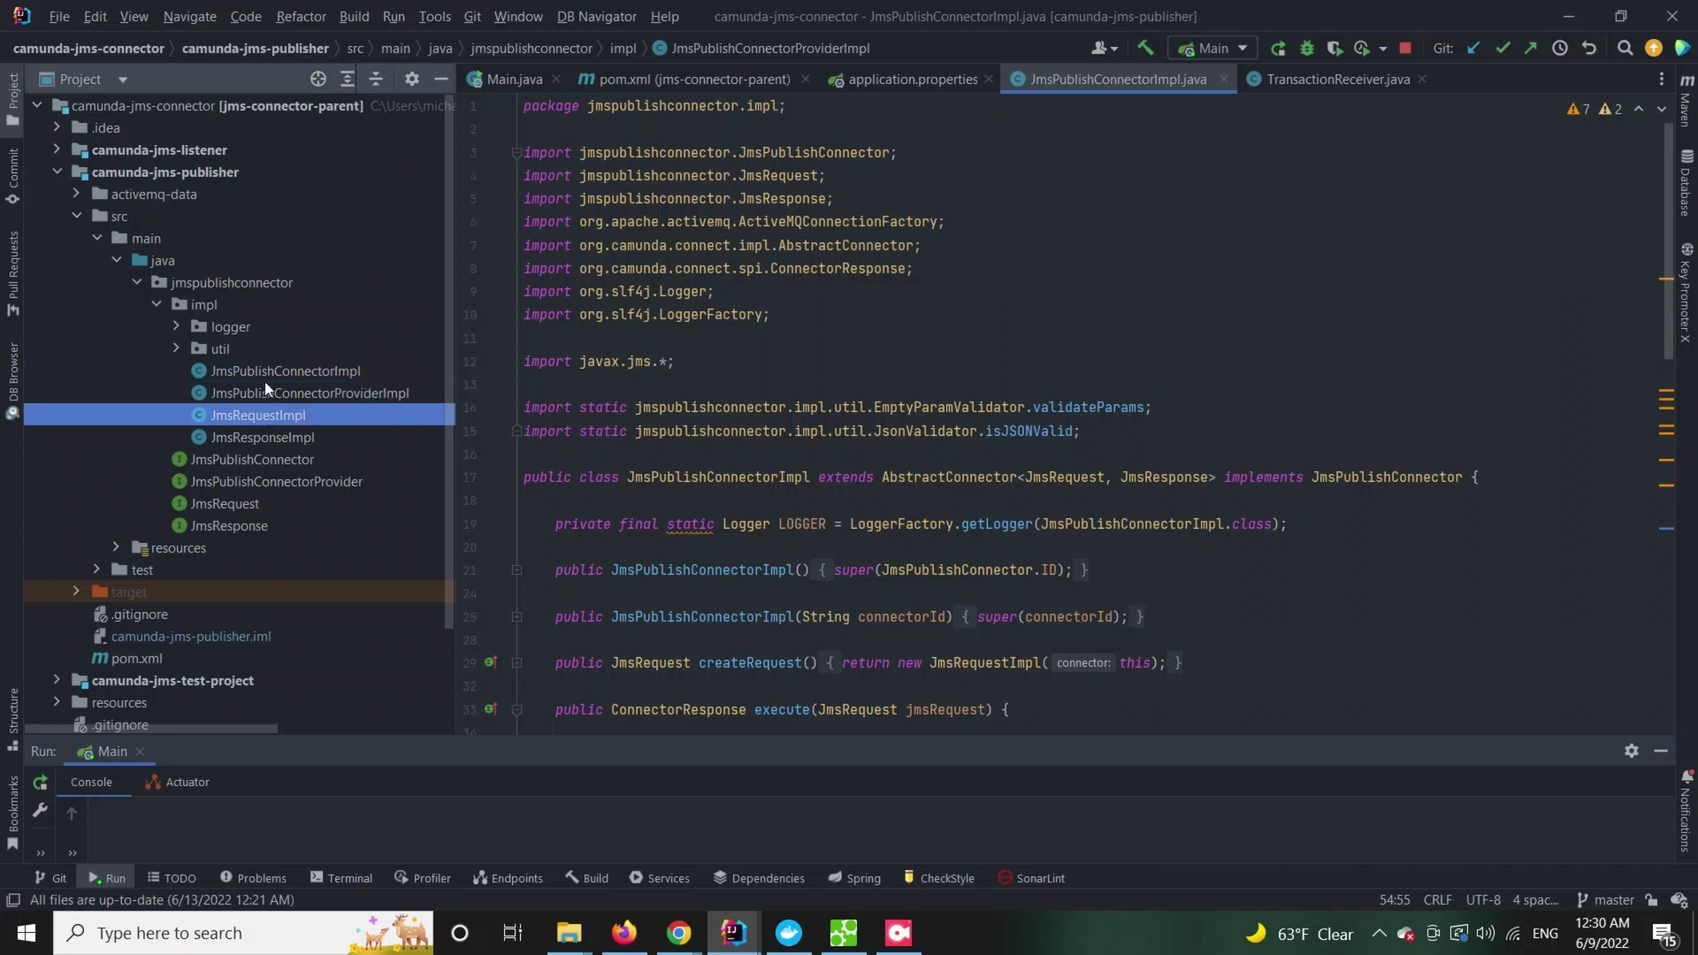
left_click(264, 378)
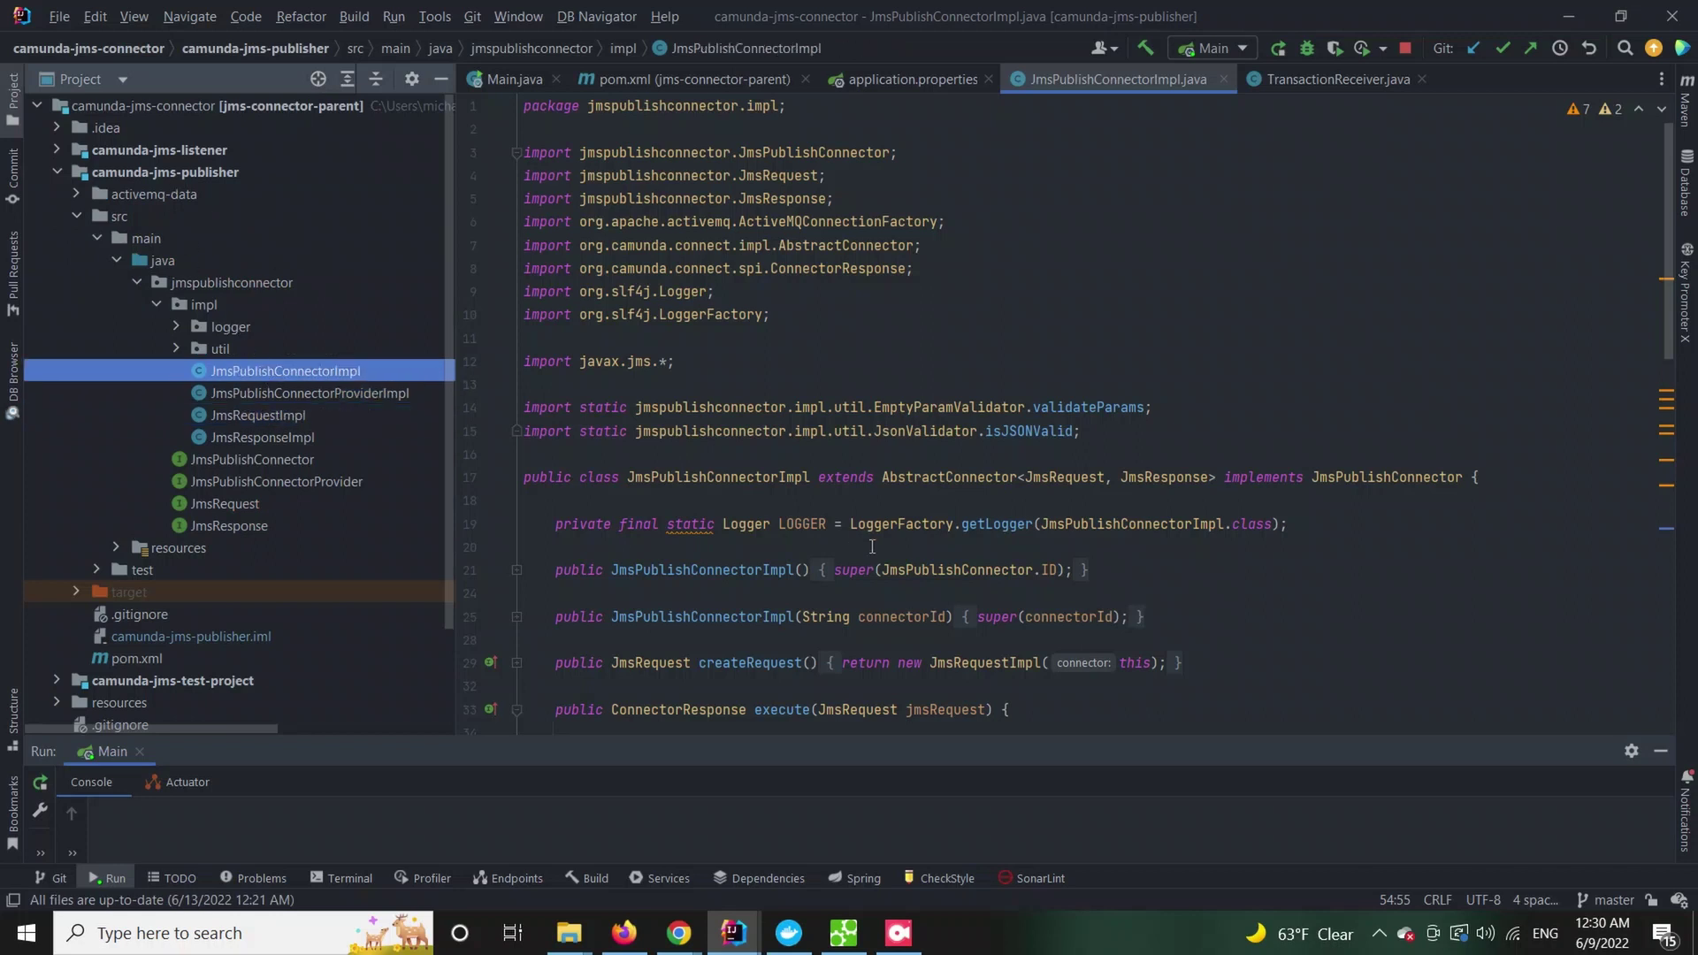
scroll(871, 546, "down", 10)
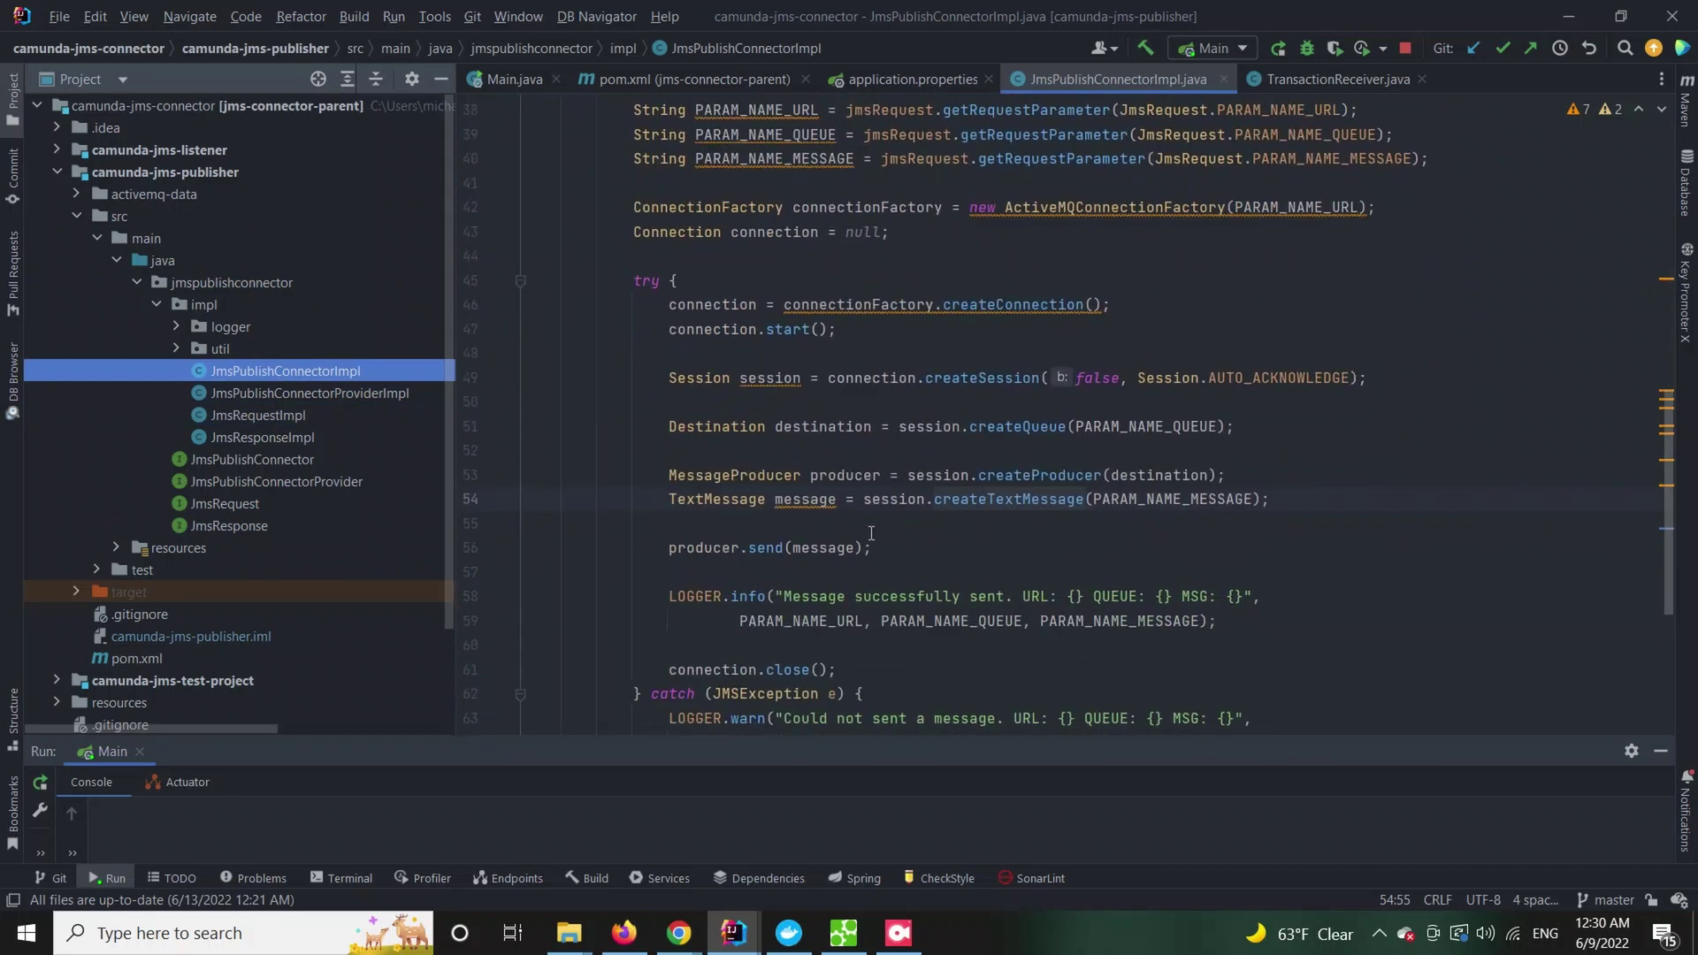
scroll(788, 404, "up", 2)
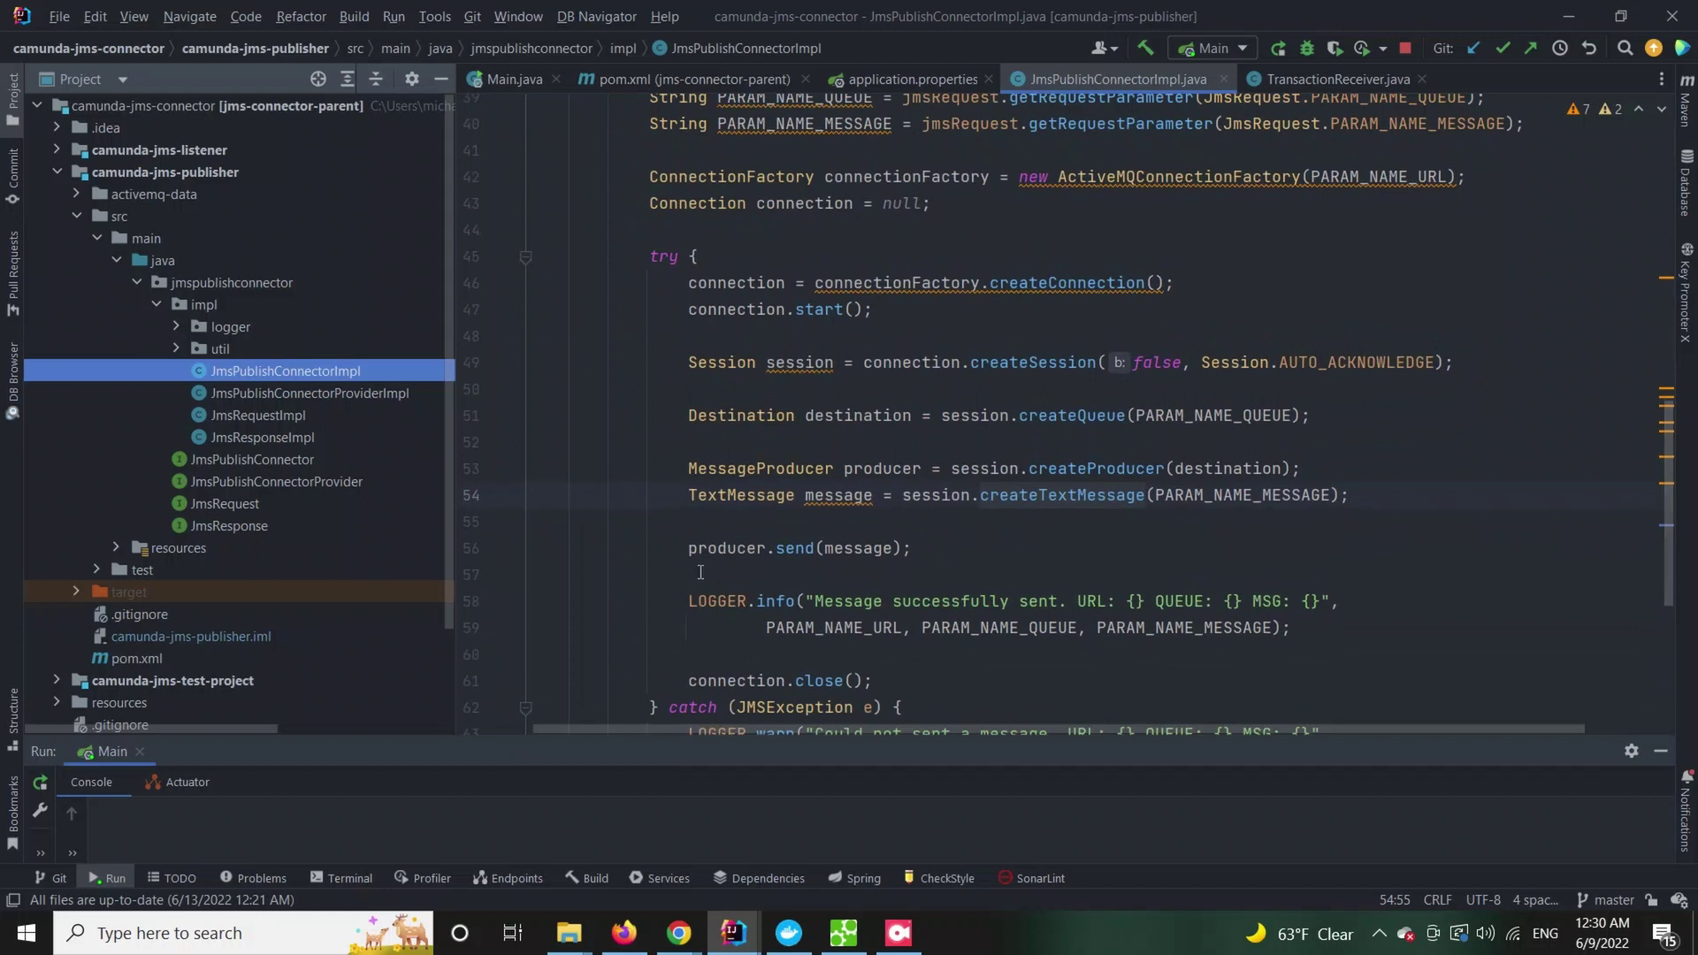
left_click_drag(689, 548, 912, 549)
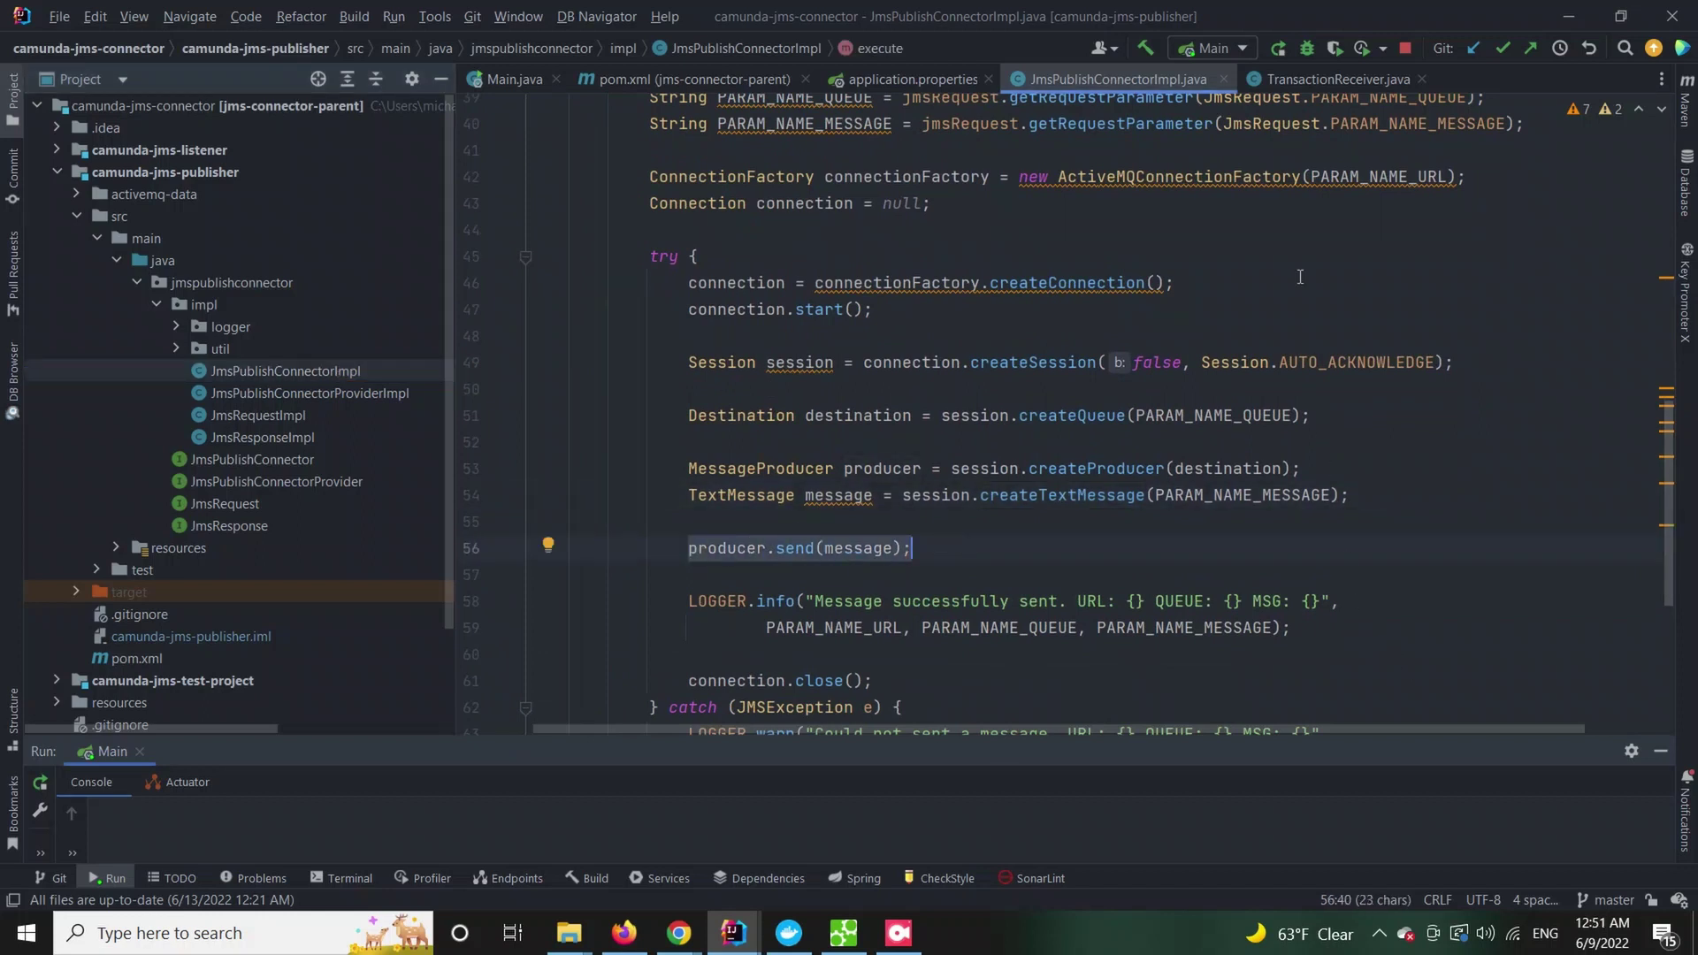
left_click(1292, 82)
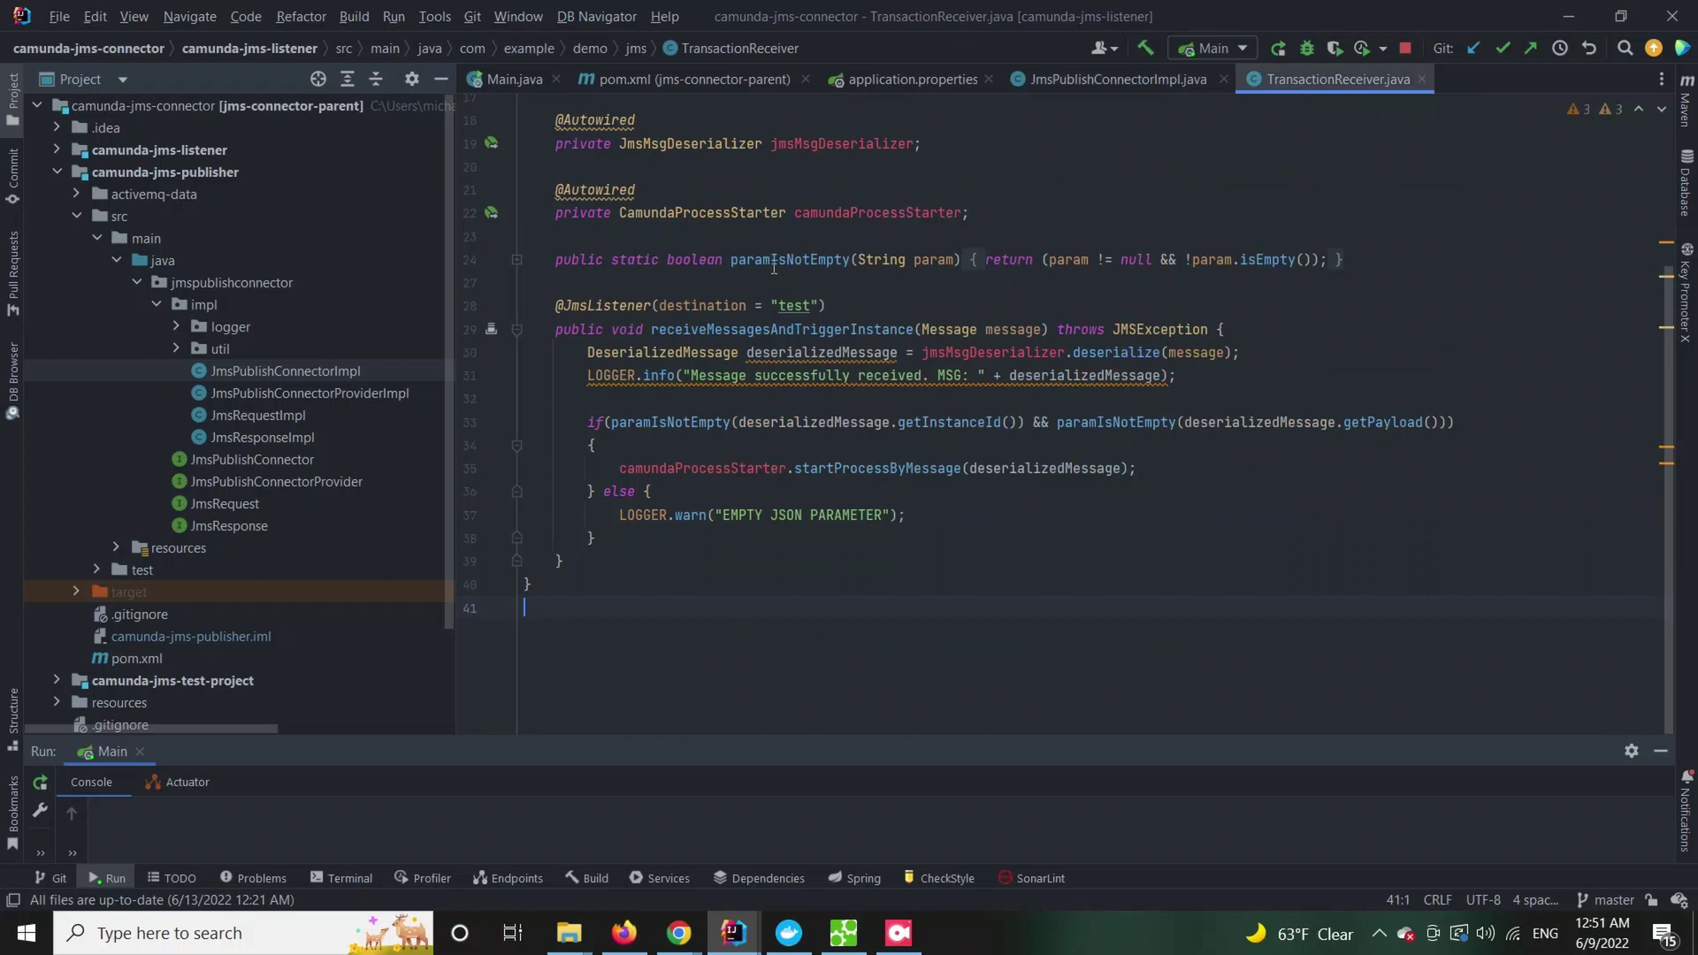
left_click_drag(563, 306, 847, 301)
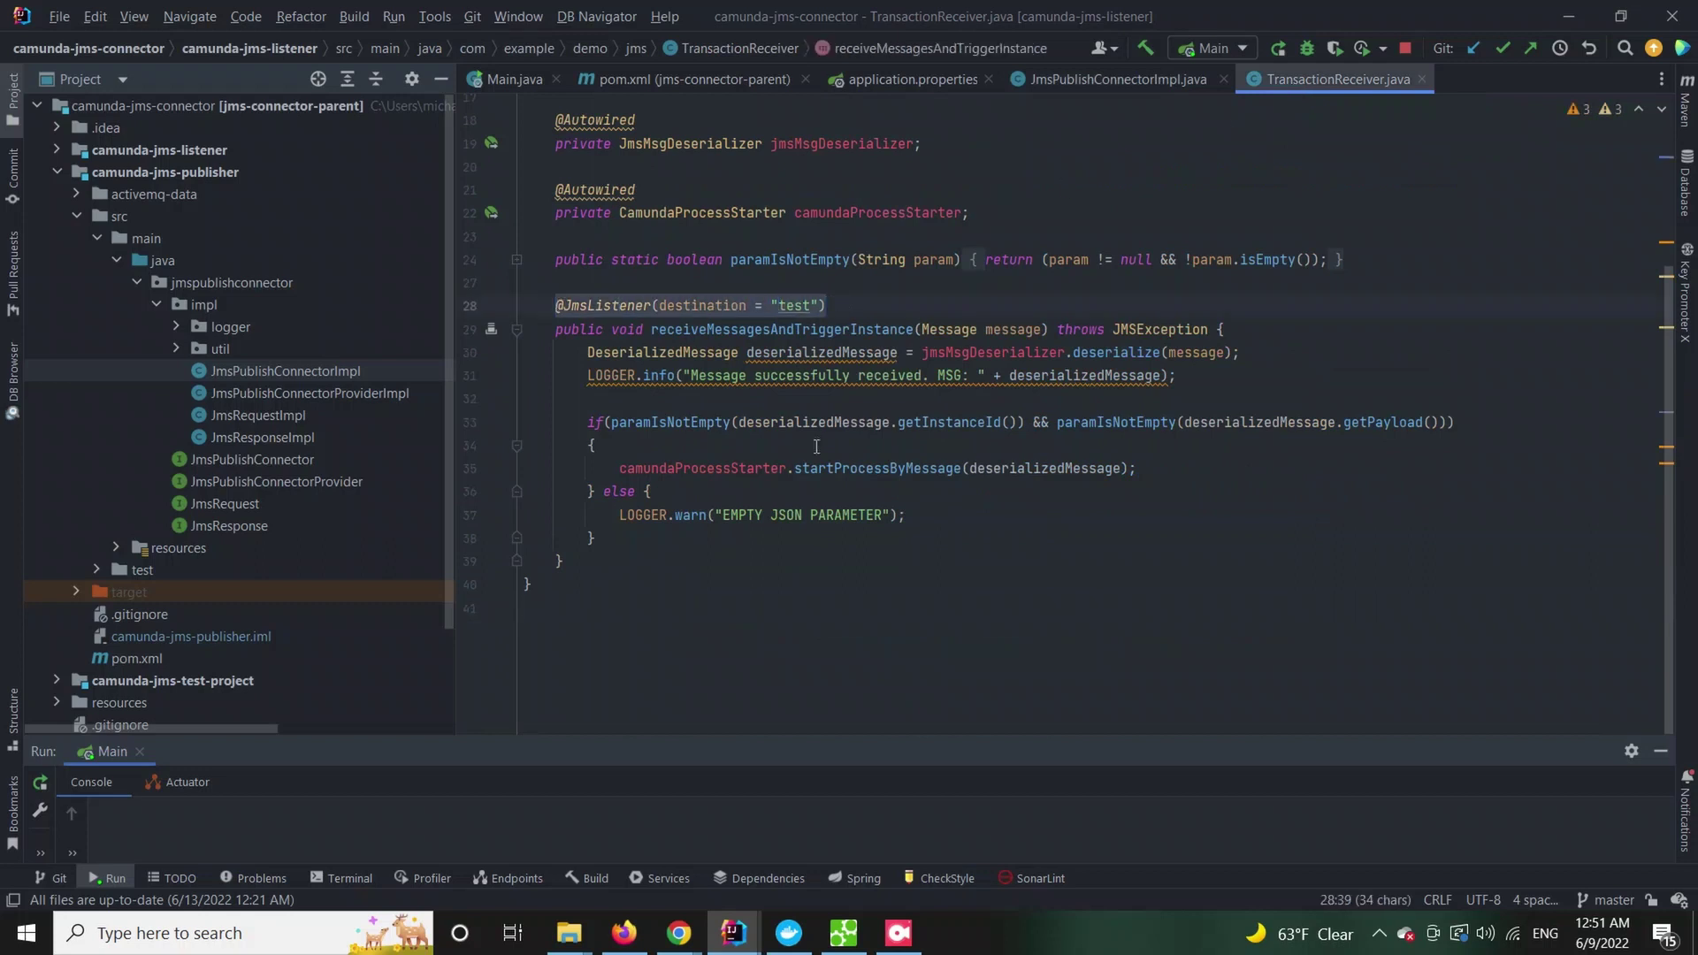
scroll(816, 447, "up", 2)
left_click(929, 564)
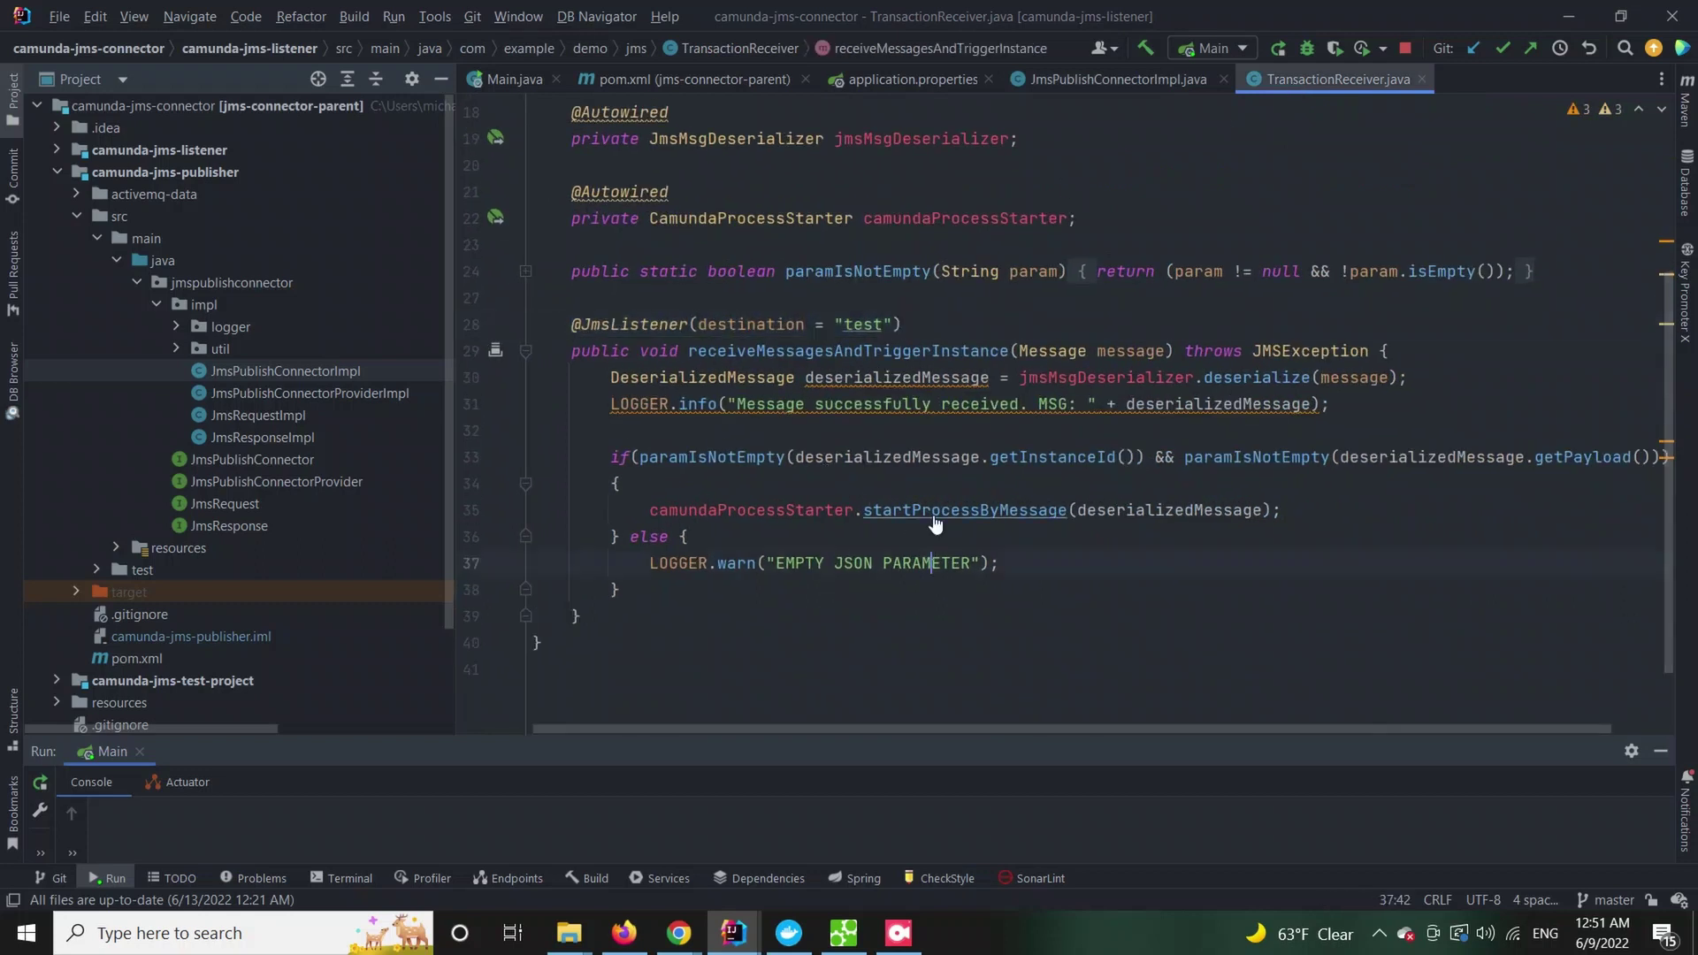
- Go to the startProcessByMessage declaration and highlight its createMessageCorrelation statement
left_click(933, 517, "ctrl")
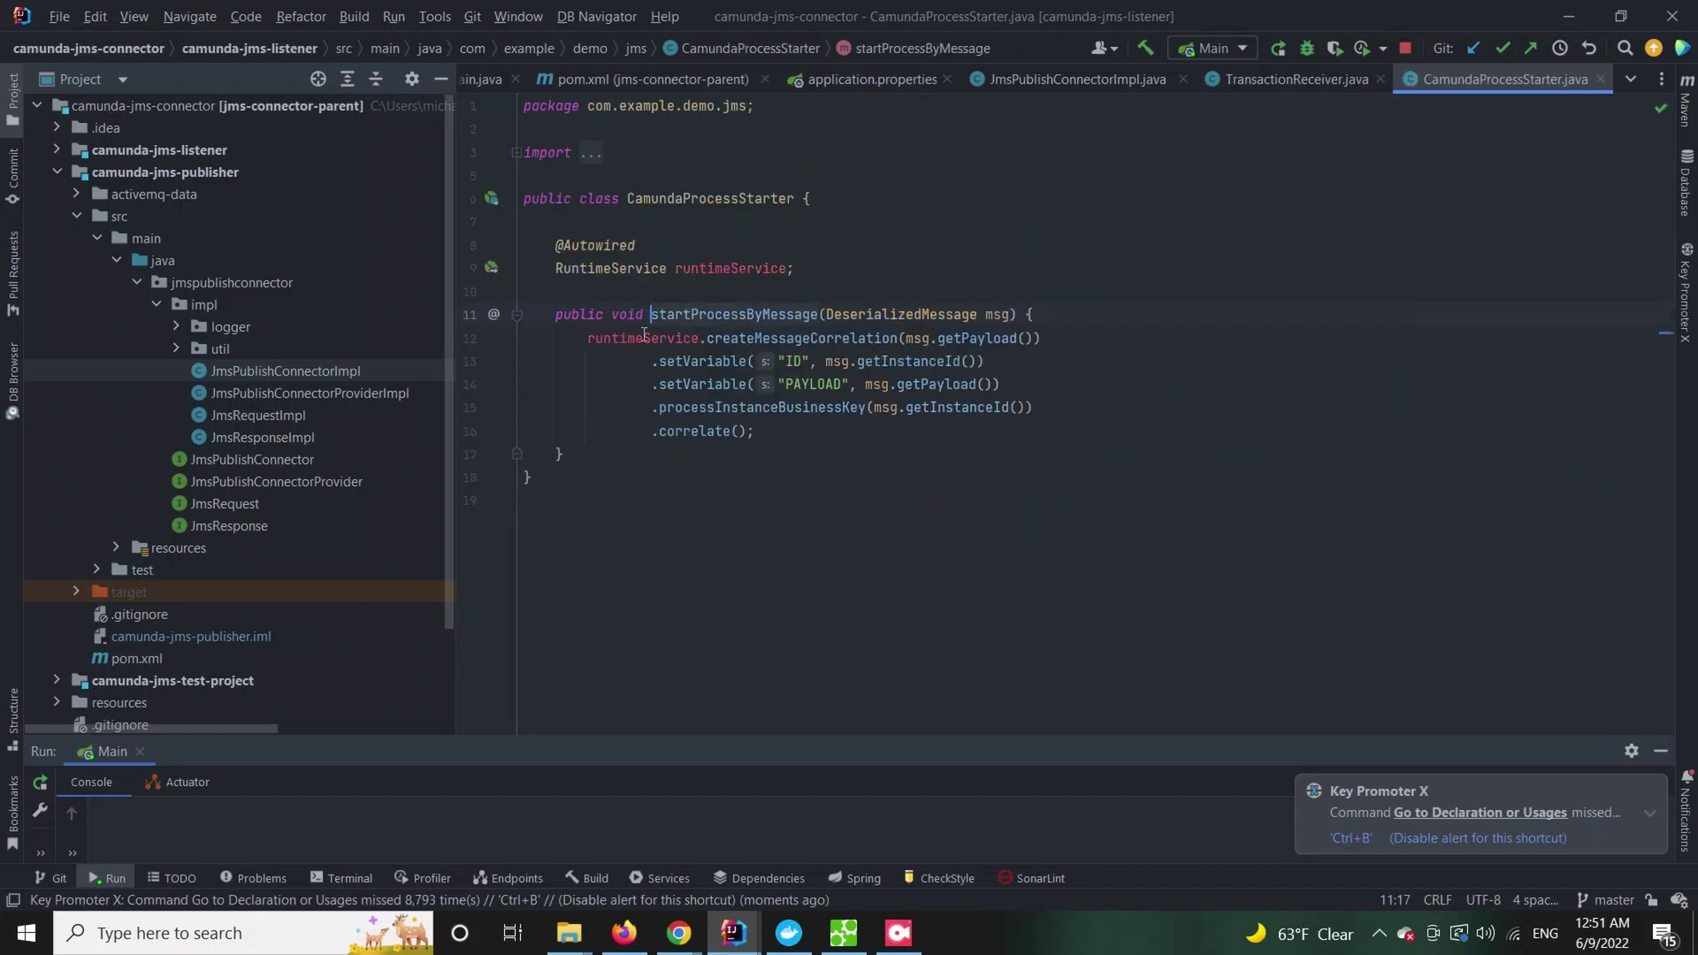
left_click_drag(590, 338, 1041, 338)
scroll(1017, 389, "up", 2)
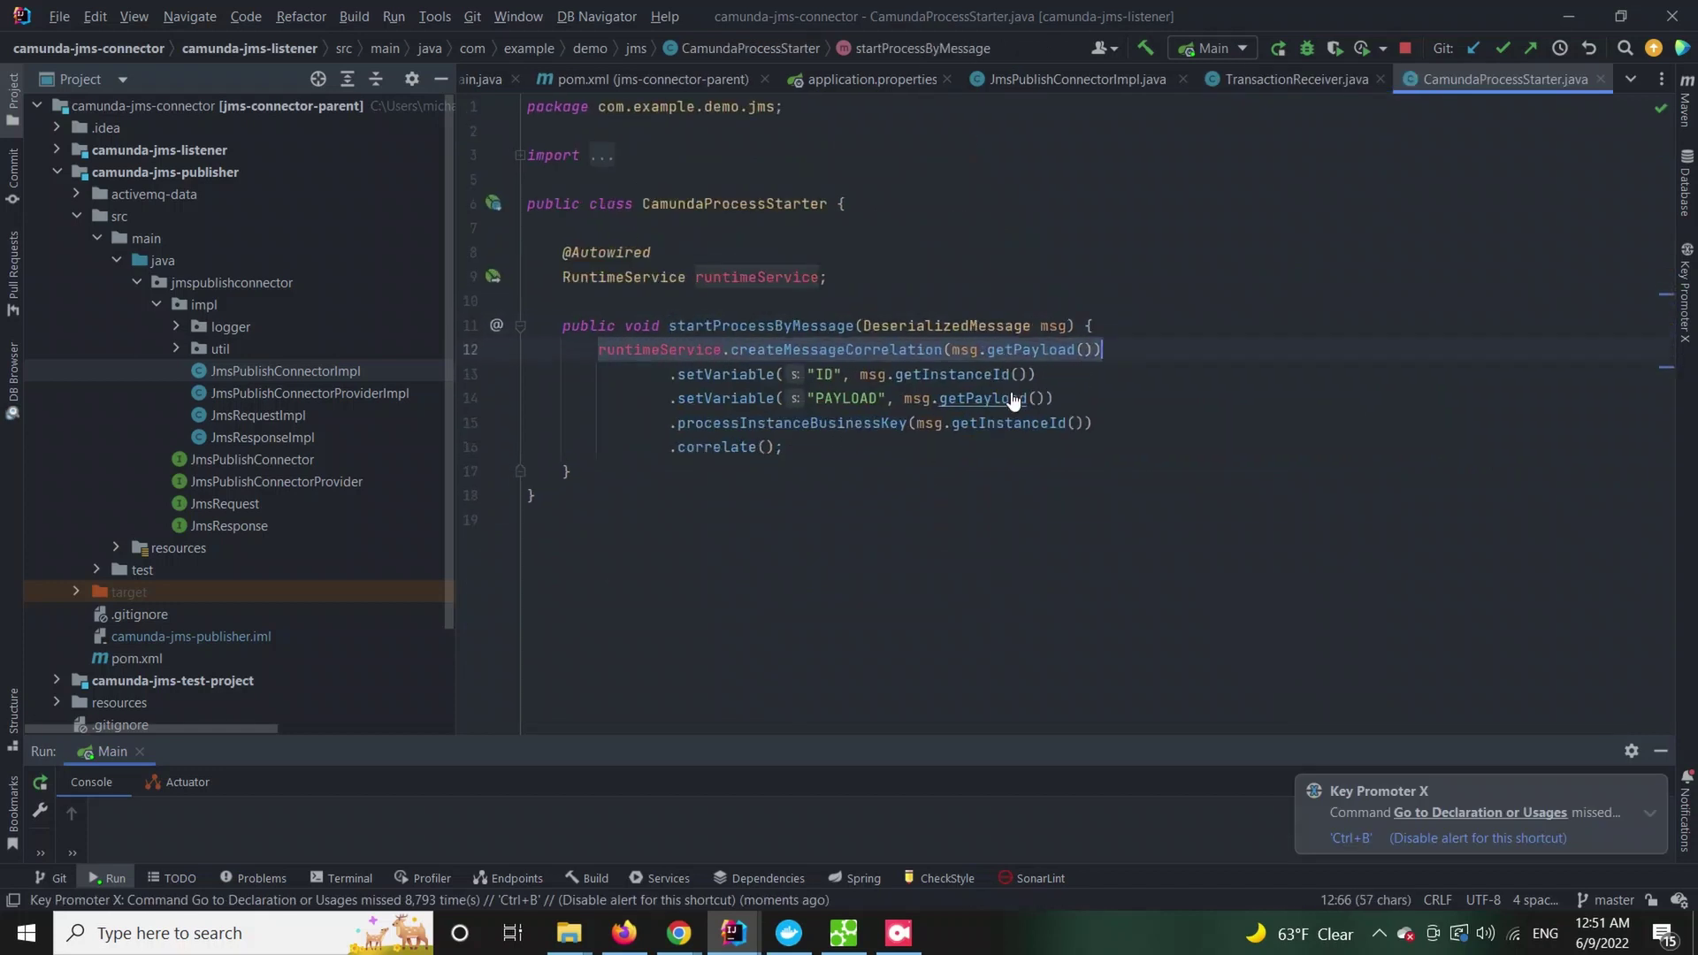
scroll(1008, 412, "up", 1)
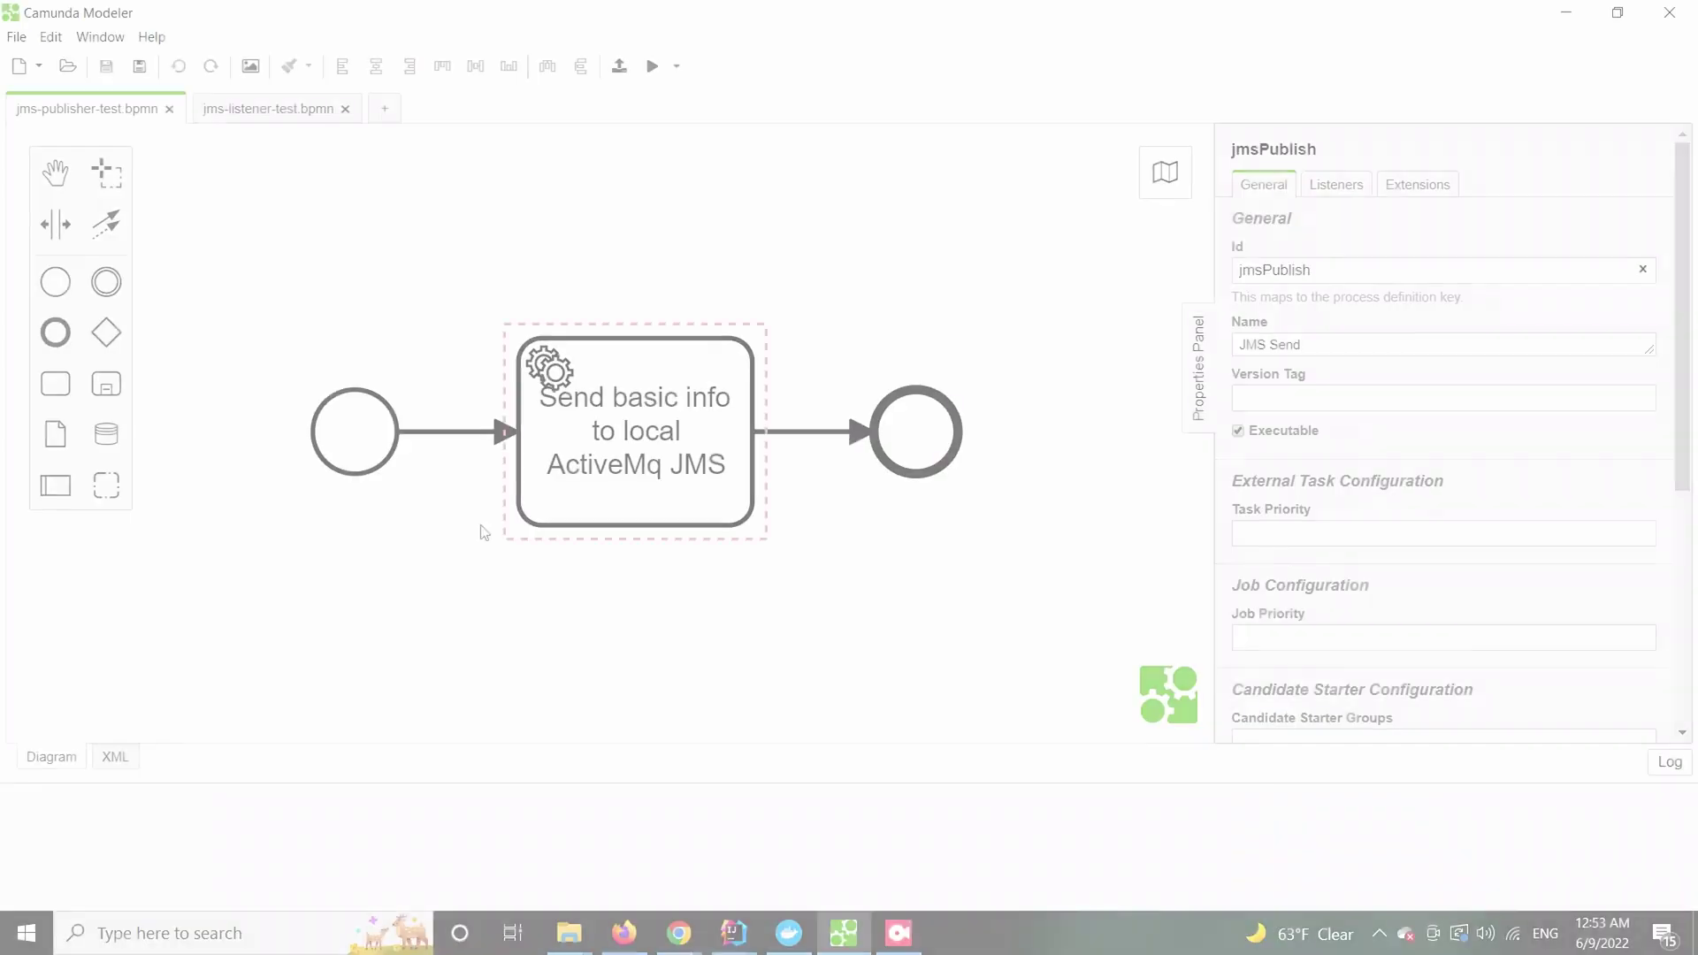
- Confirm the jms-publisher task's implementation is Connector and note its Id
left_click(371, 433)
left_click(651, 432)
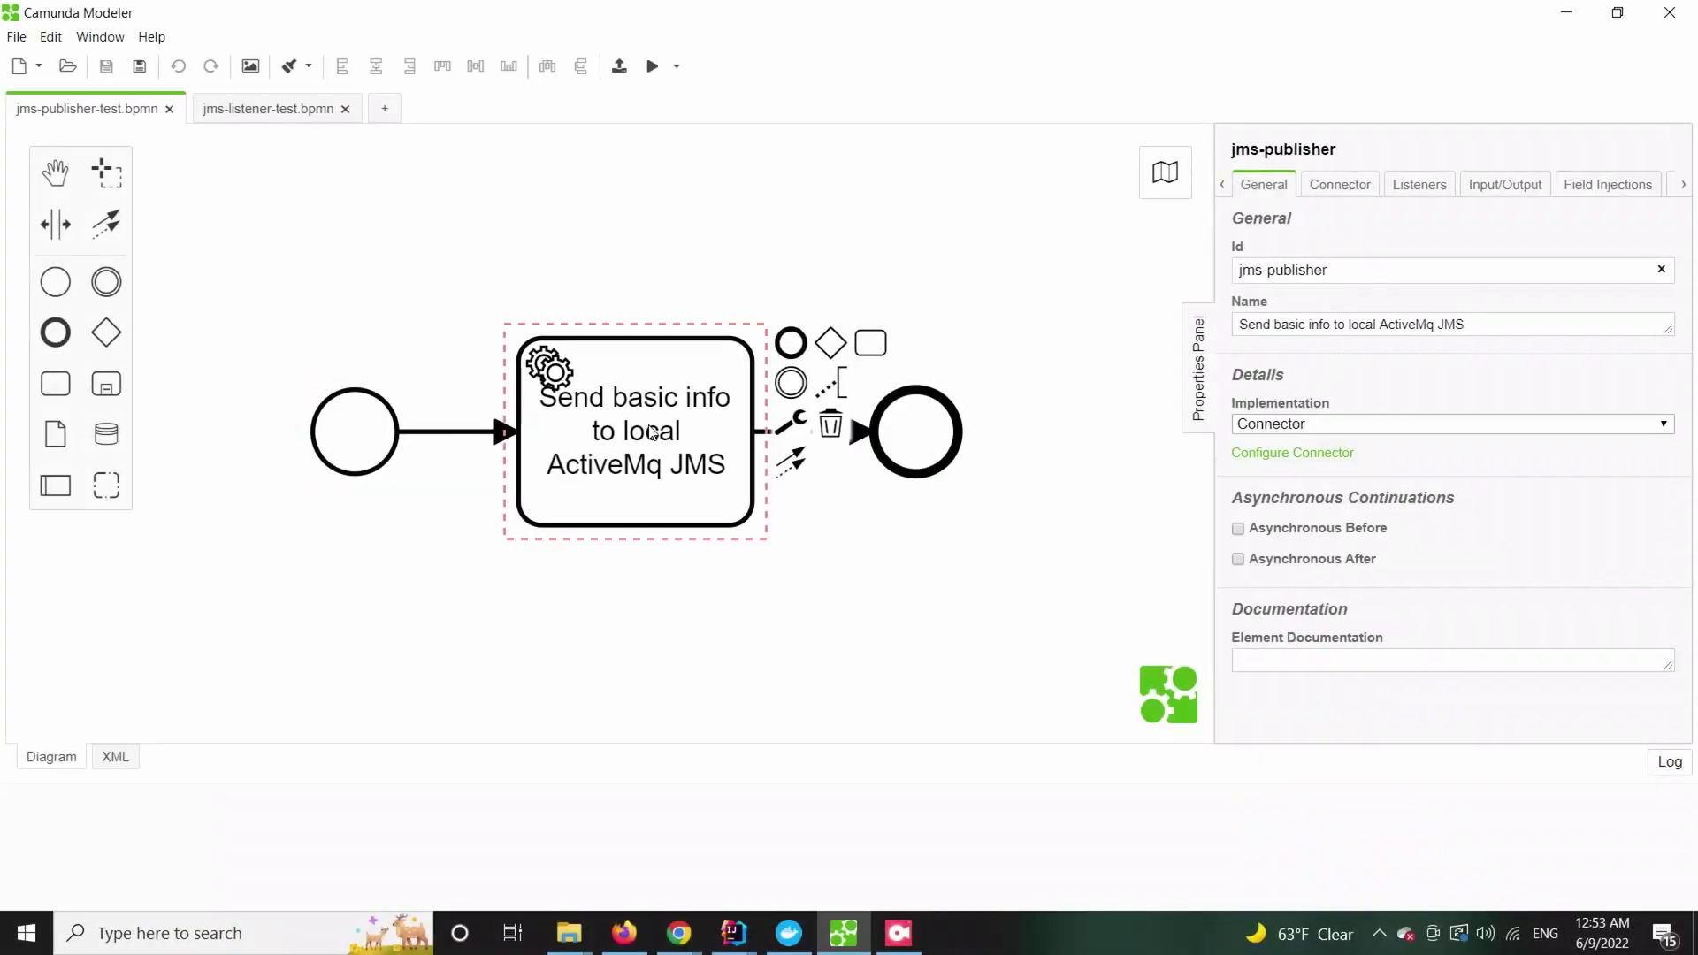
left_click(1266, 425)
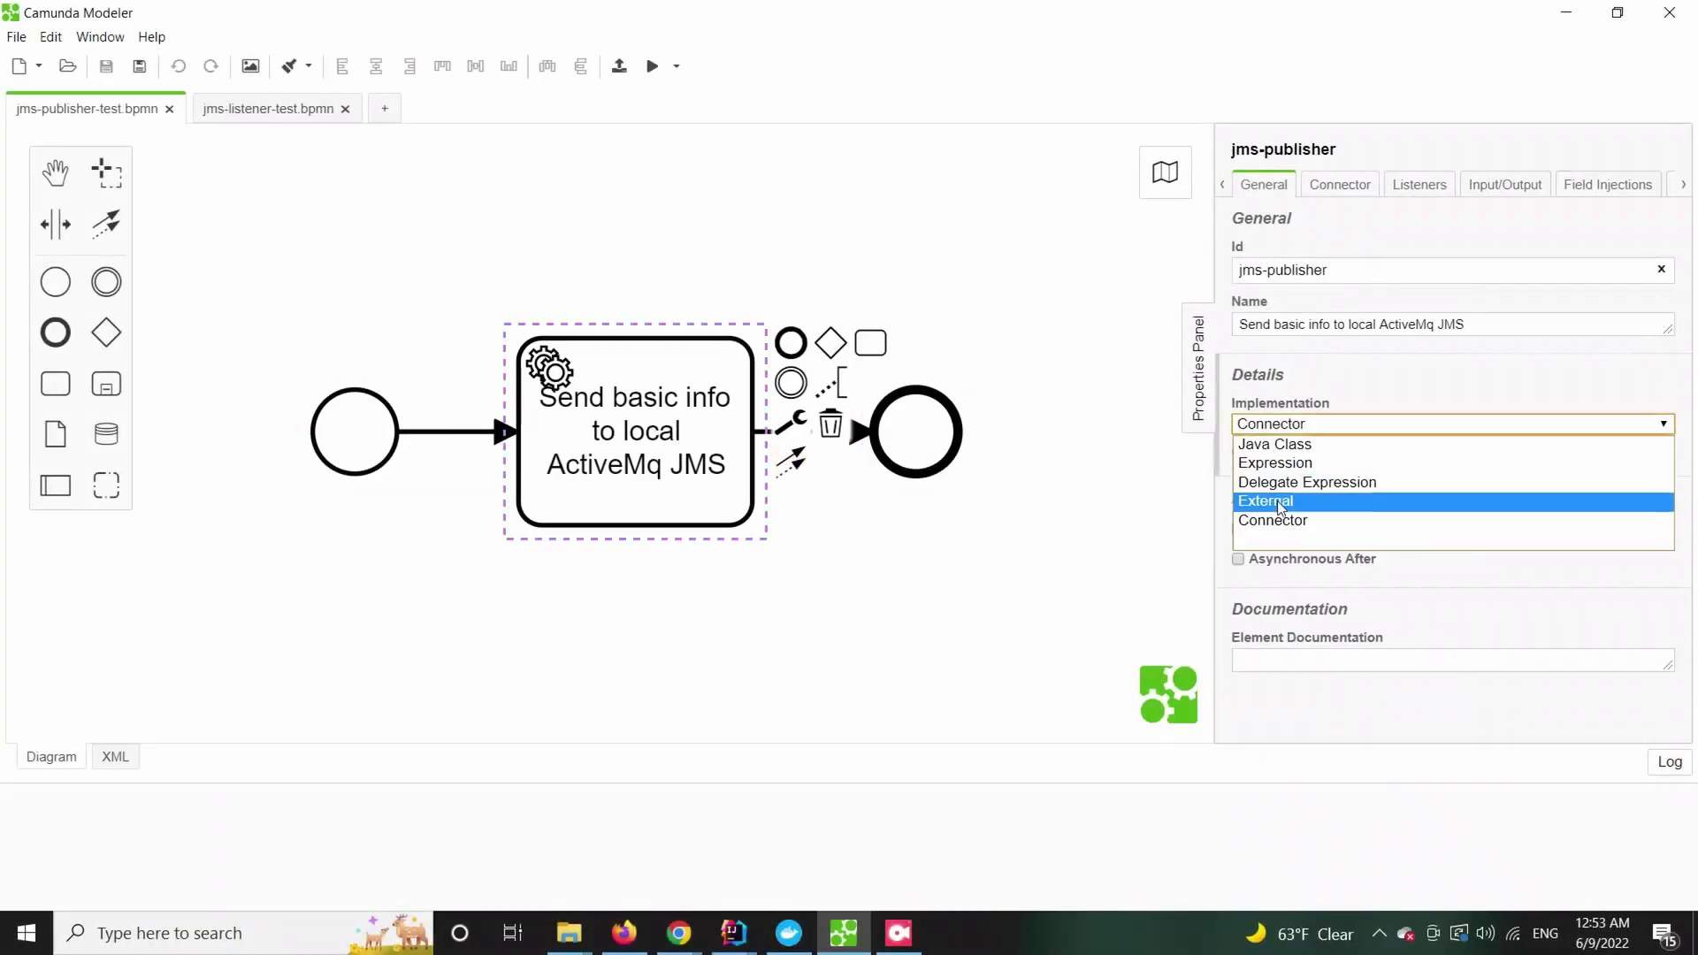
left_click(1273, 520)
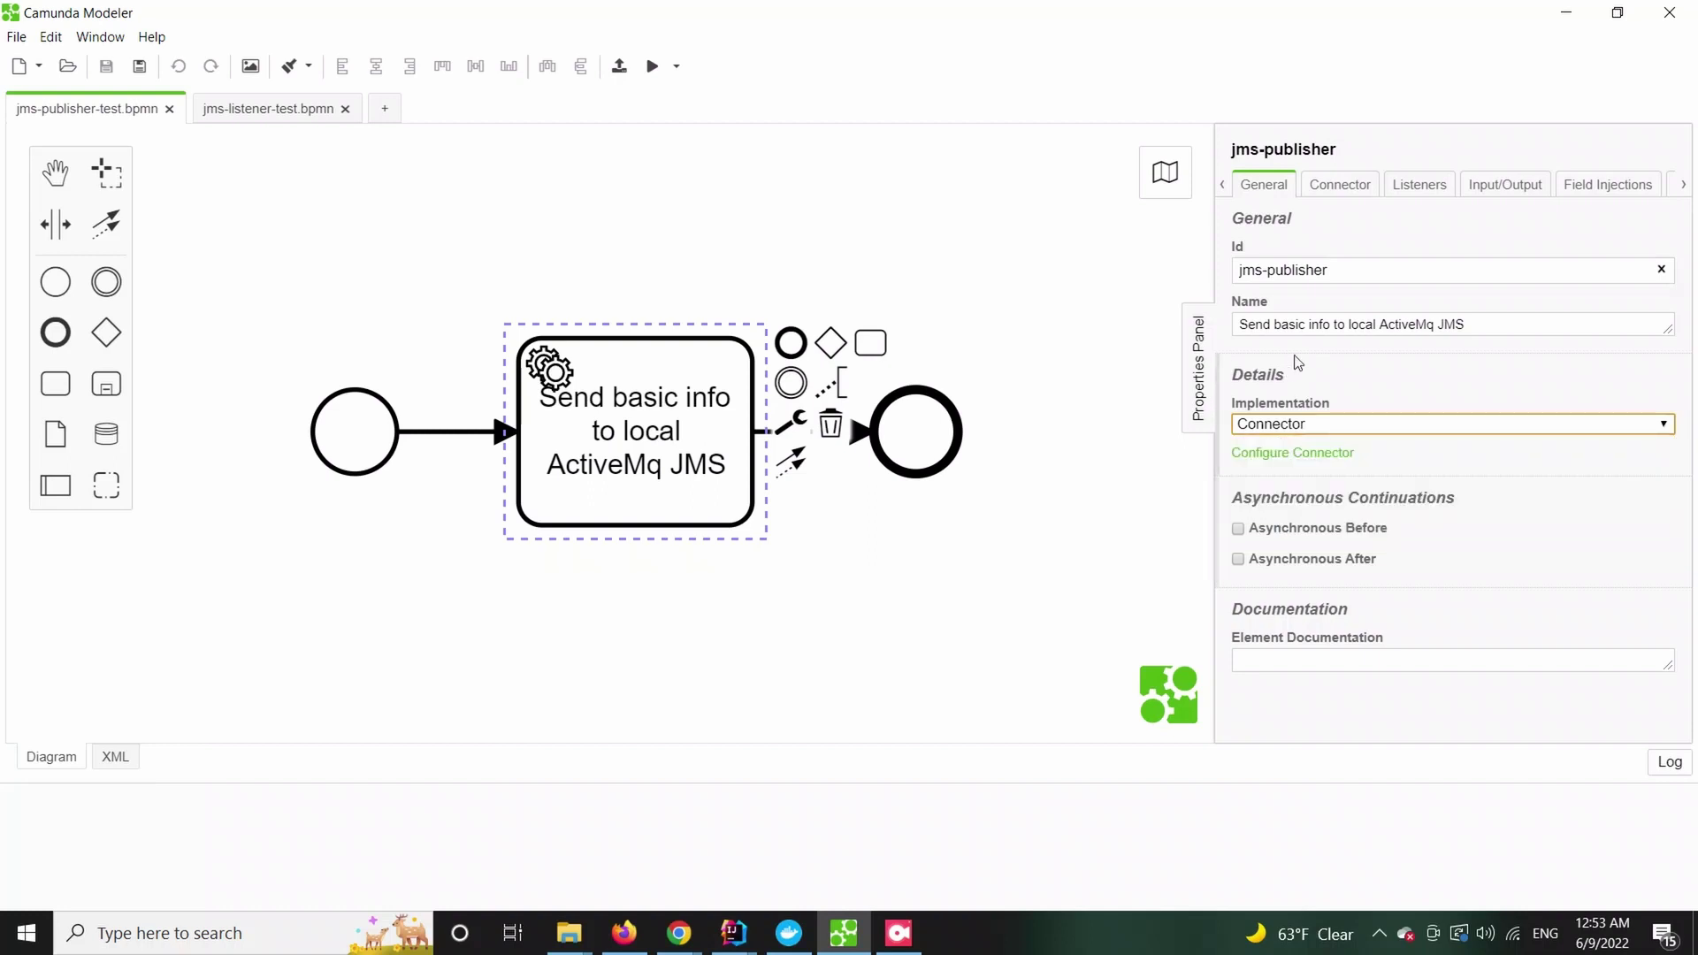
left_click(1327, 269)
left_click_drag(1327, 269, 1227, 276)
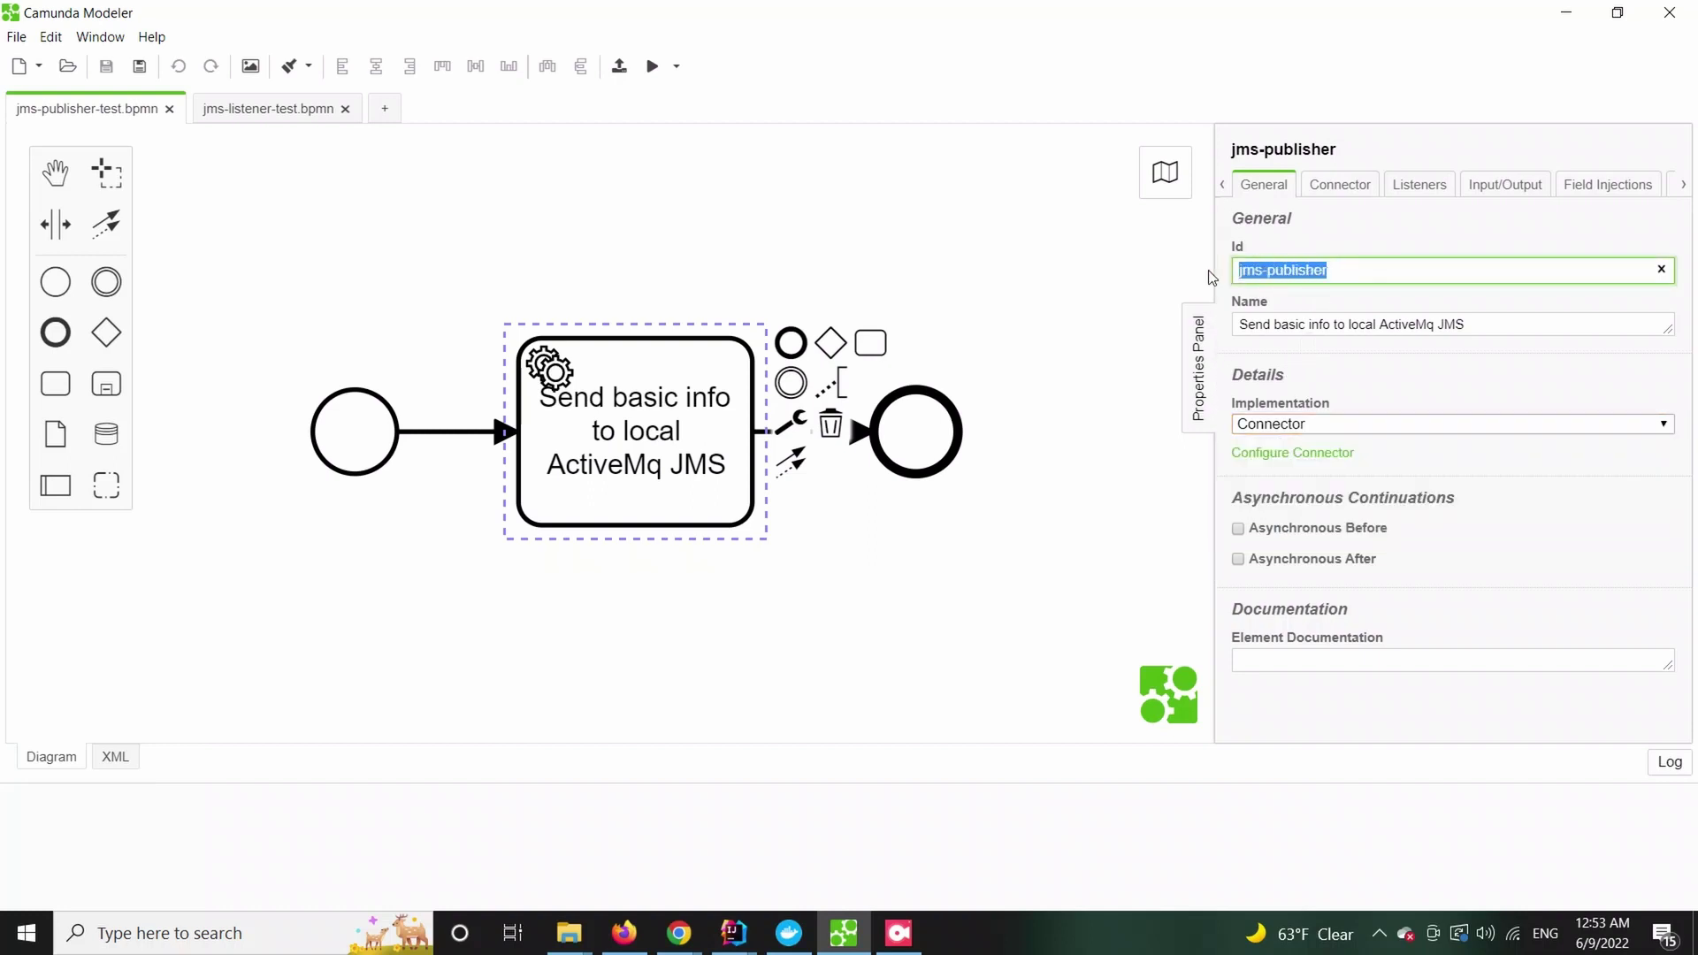
- Review the connector's url, queue 'test' and JSON message input parameters
left_click(1328, 184)
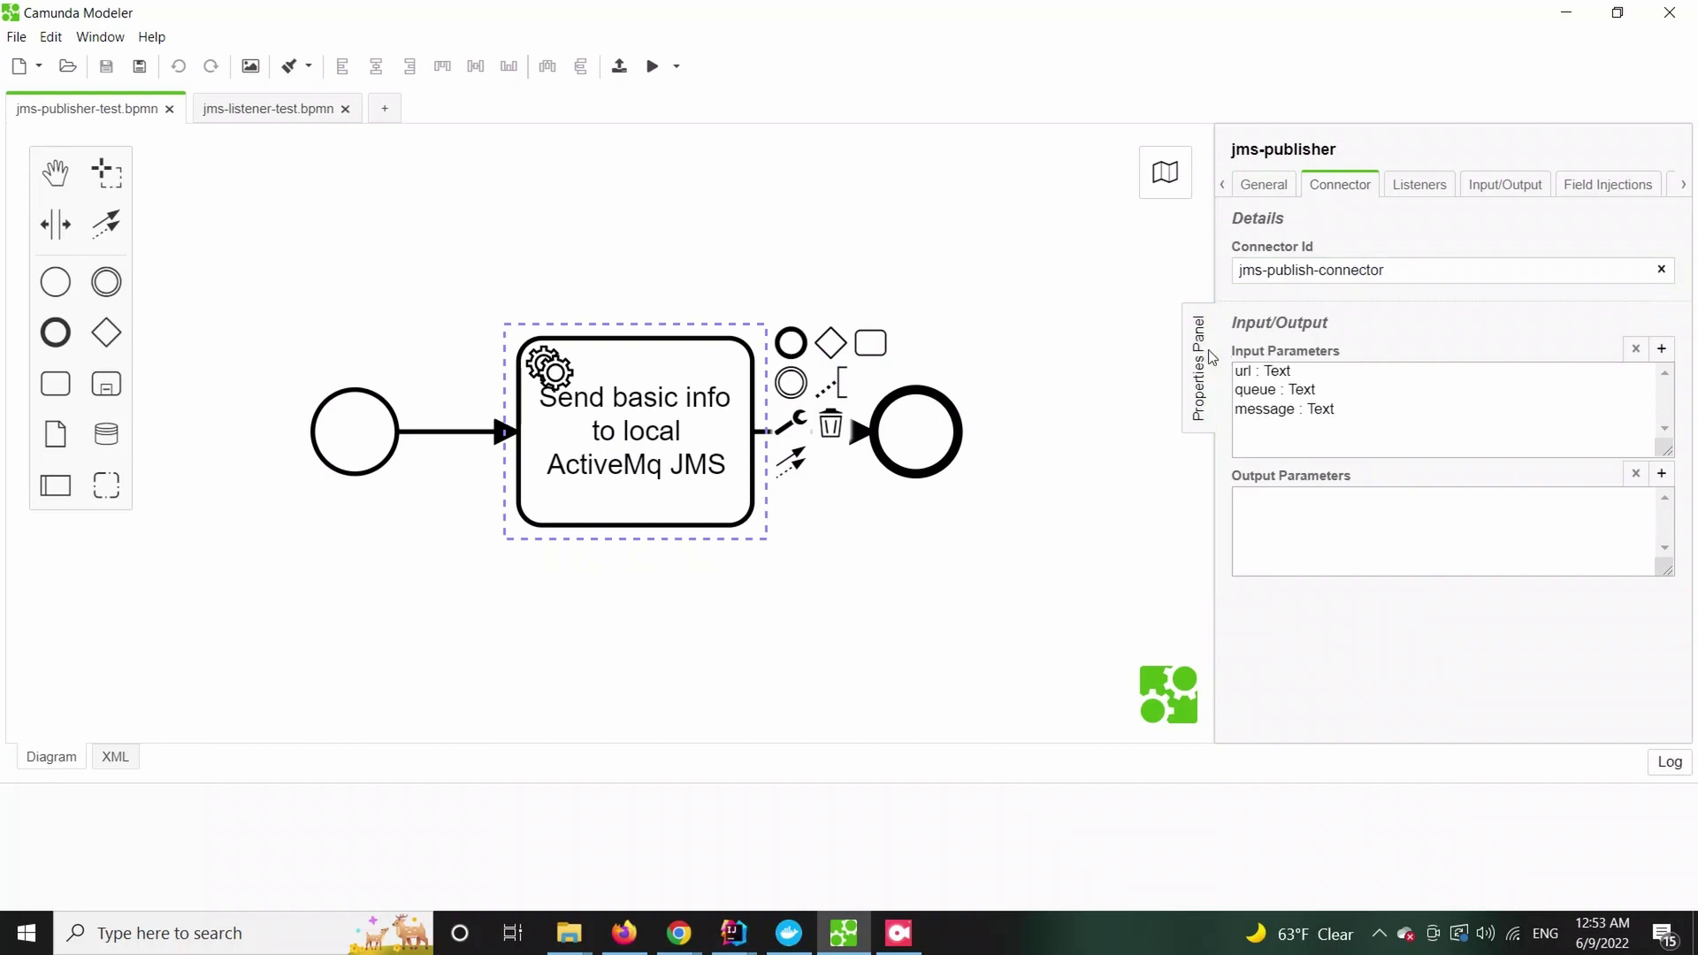
left_click(1262, 374)
scroll(1318, 590, "down", 1)
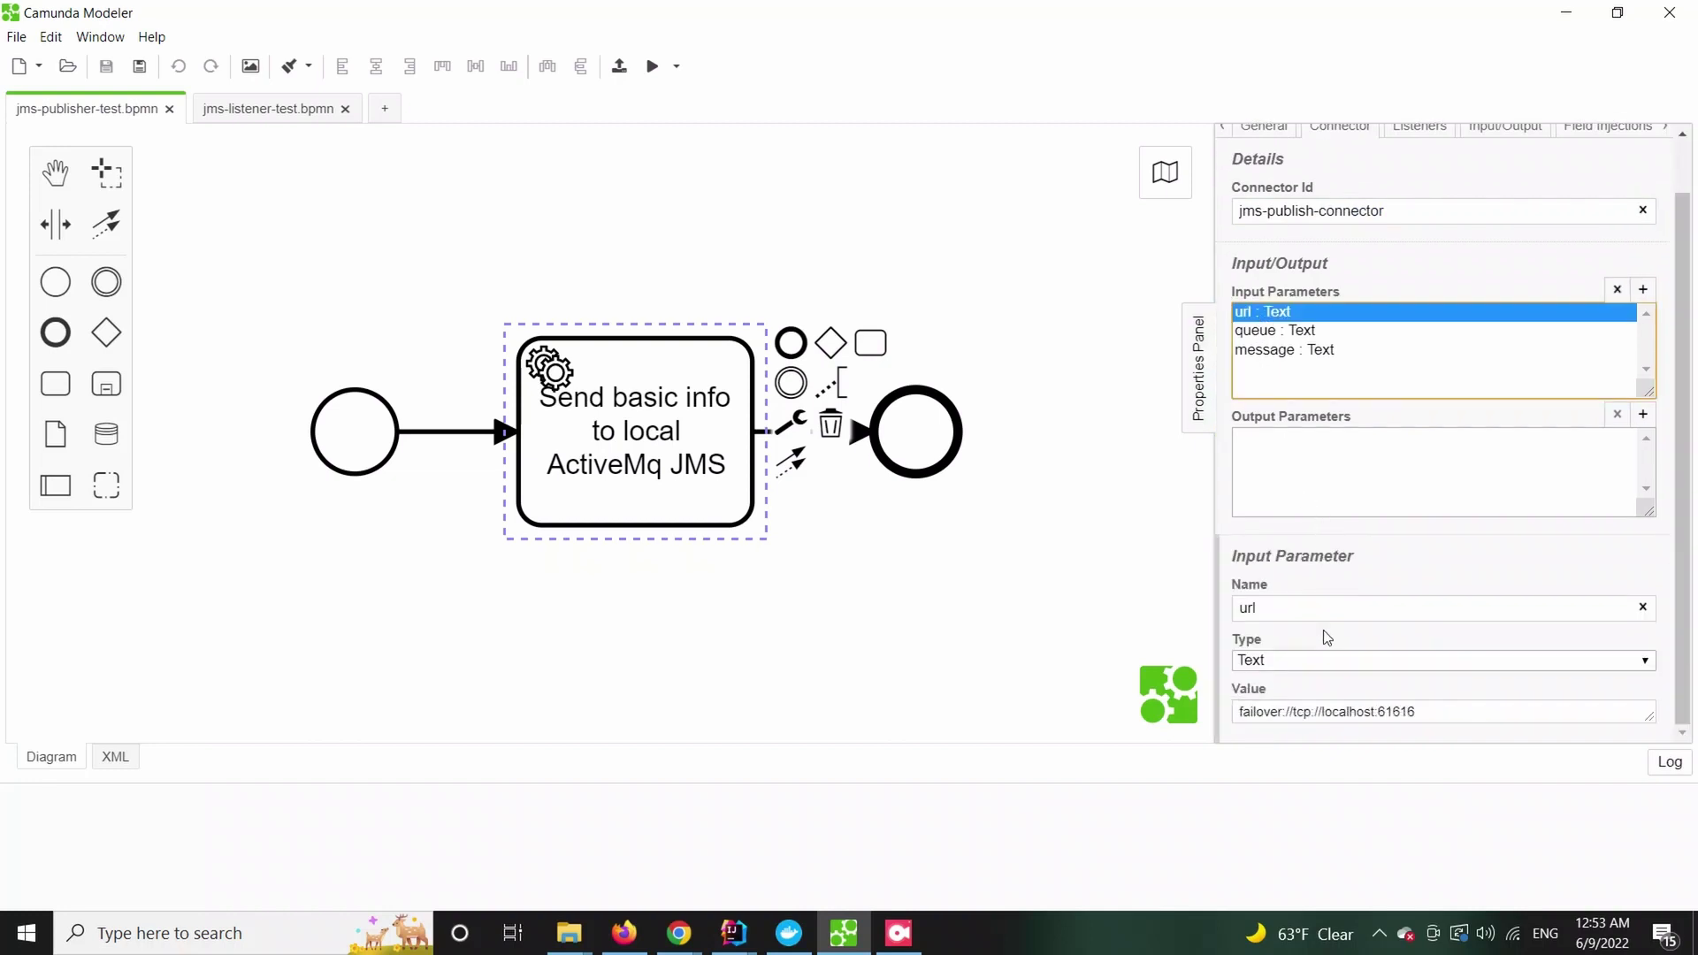
left_click_drag(1417, 712, 1230, 707)
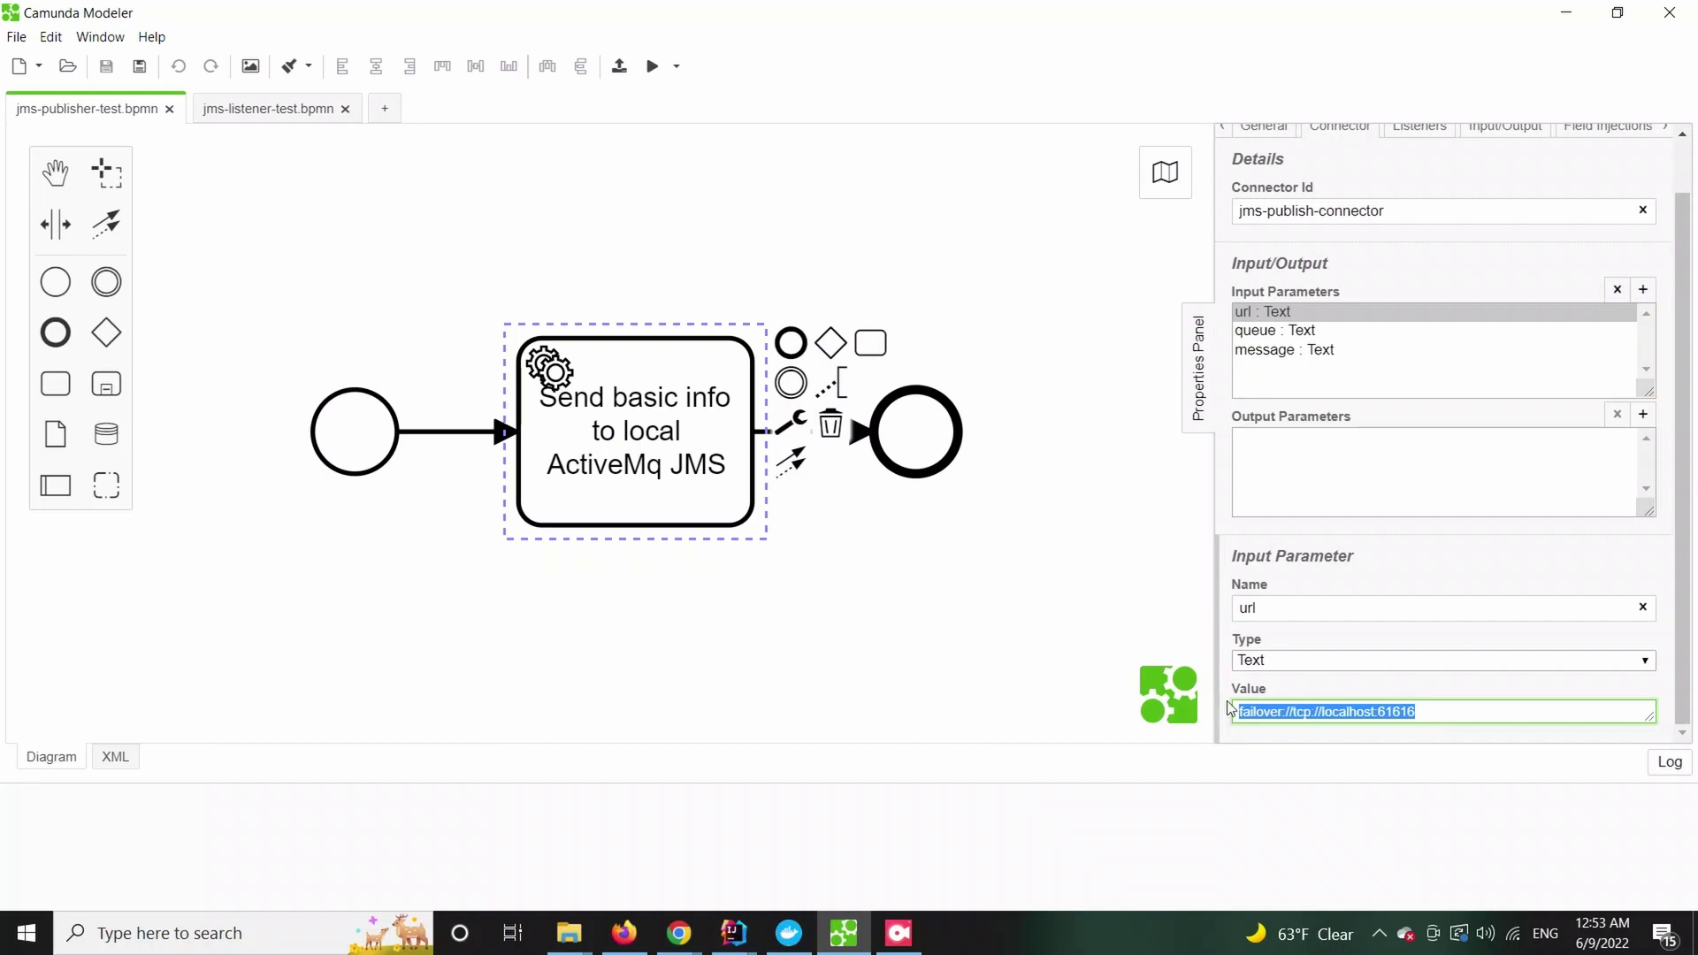
left_click(1273, 331)
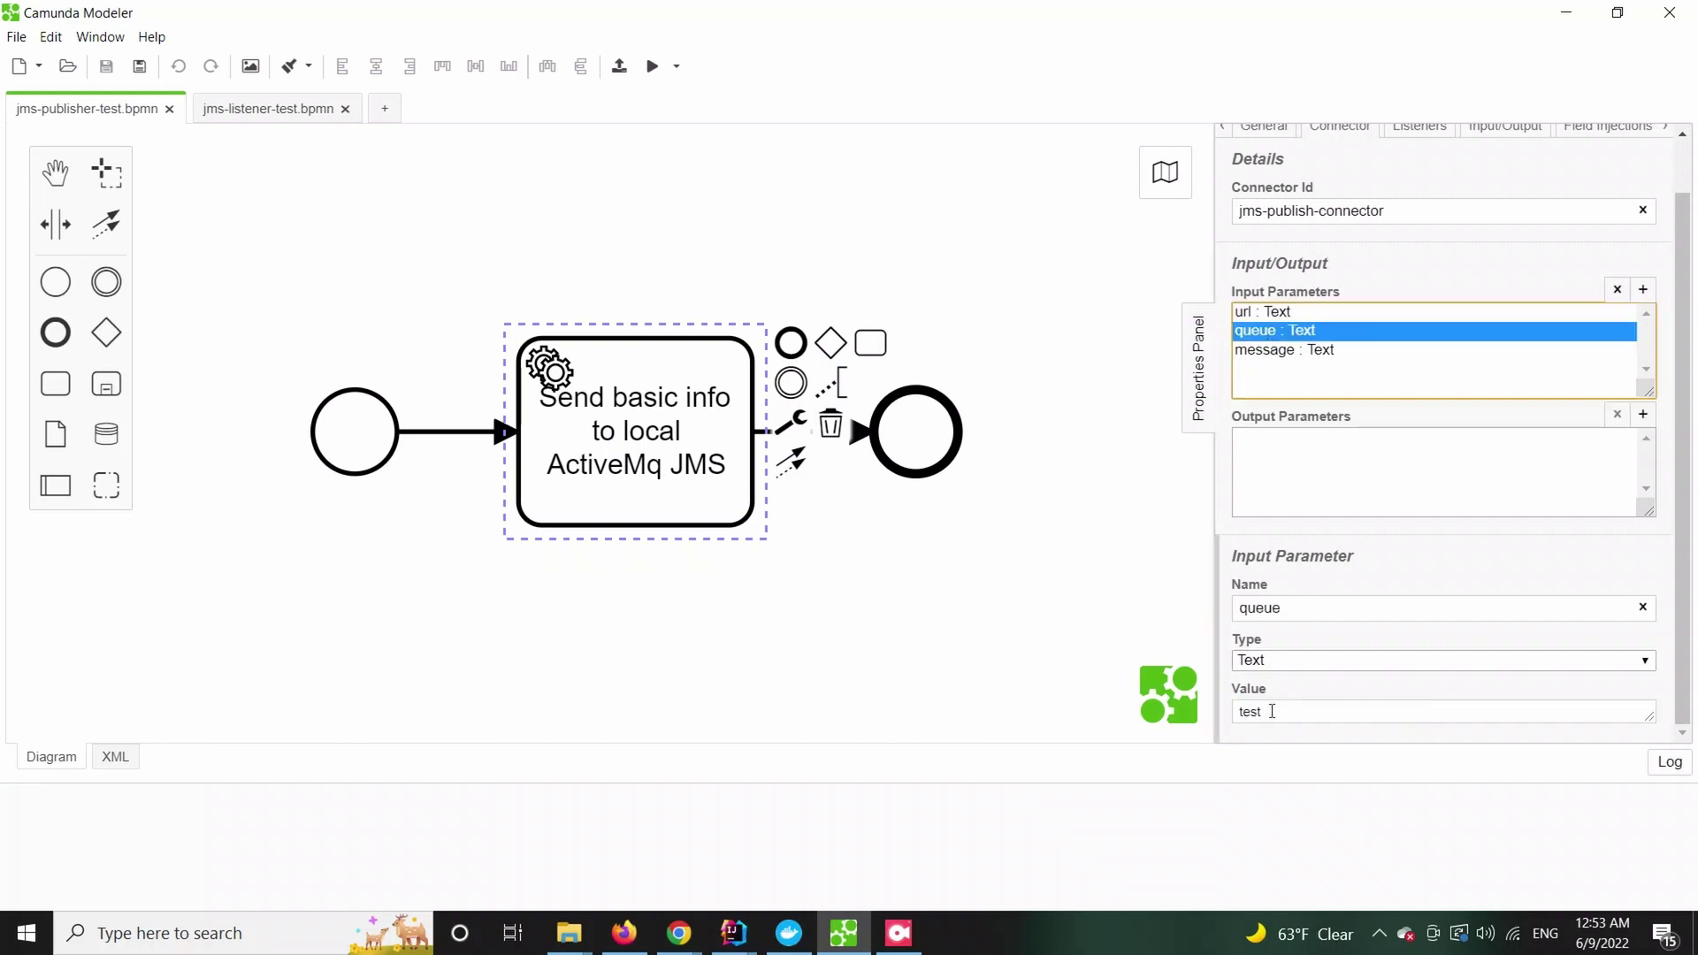
double_click(1260, 712)
left_click(1291, 354)
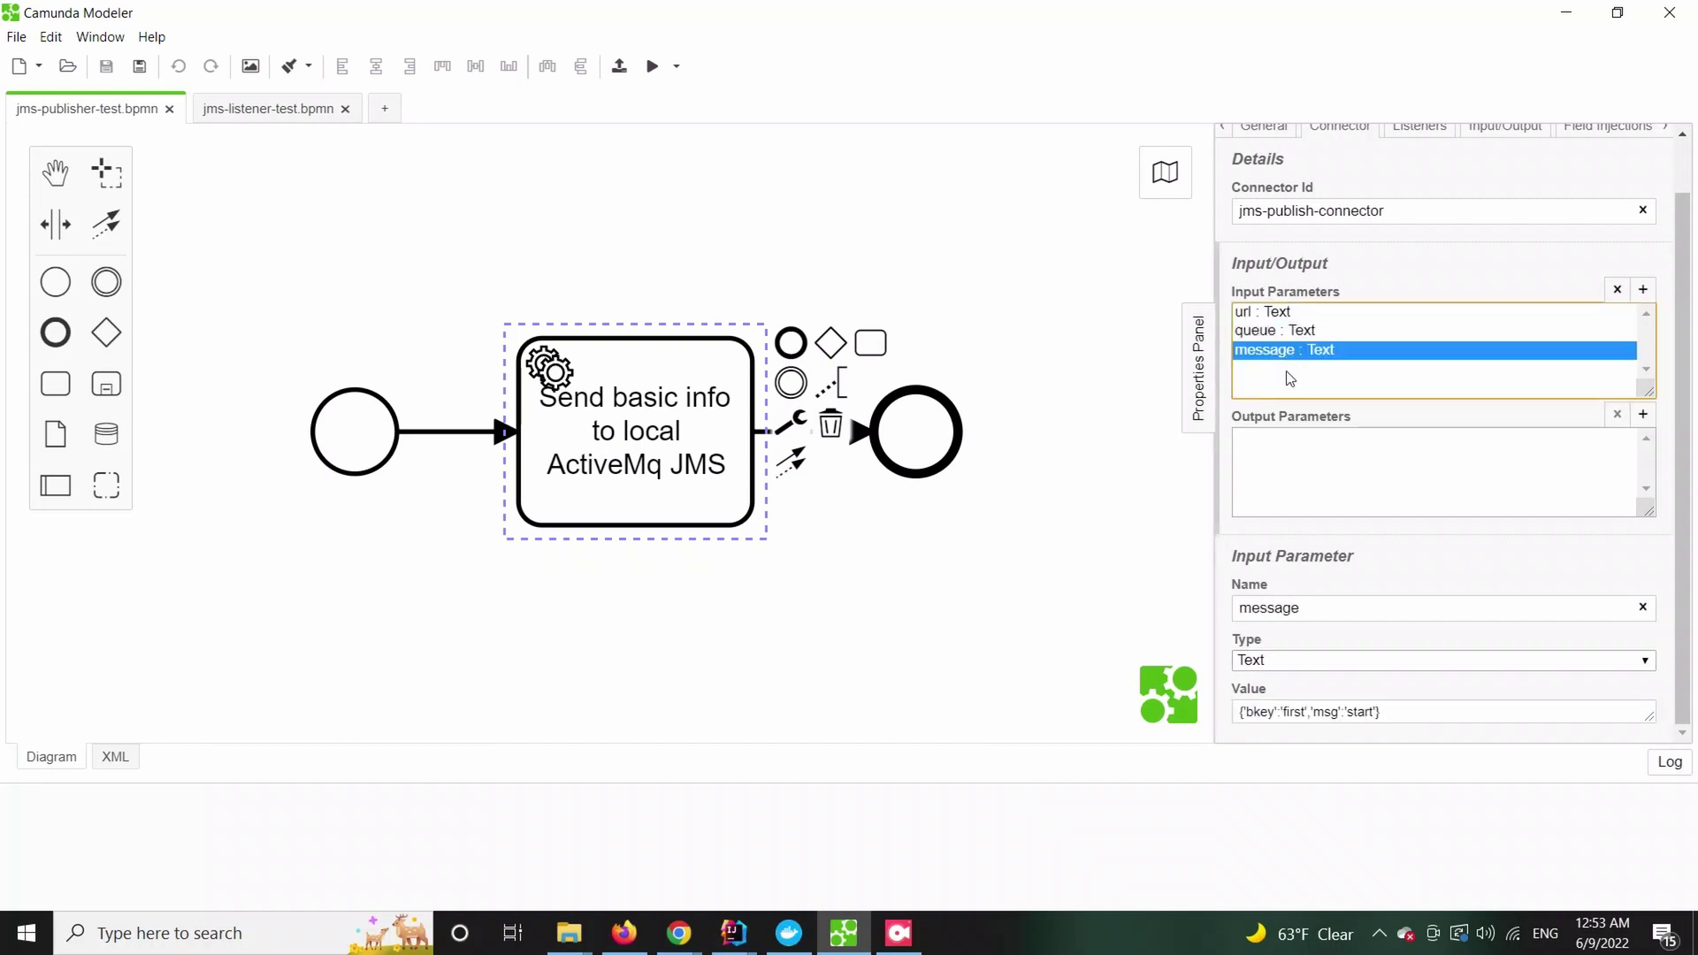
left_click_drag(1380, 712, 1233, 718)
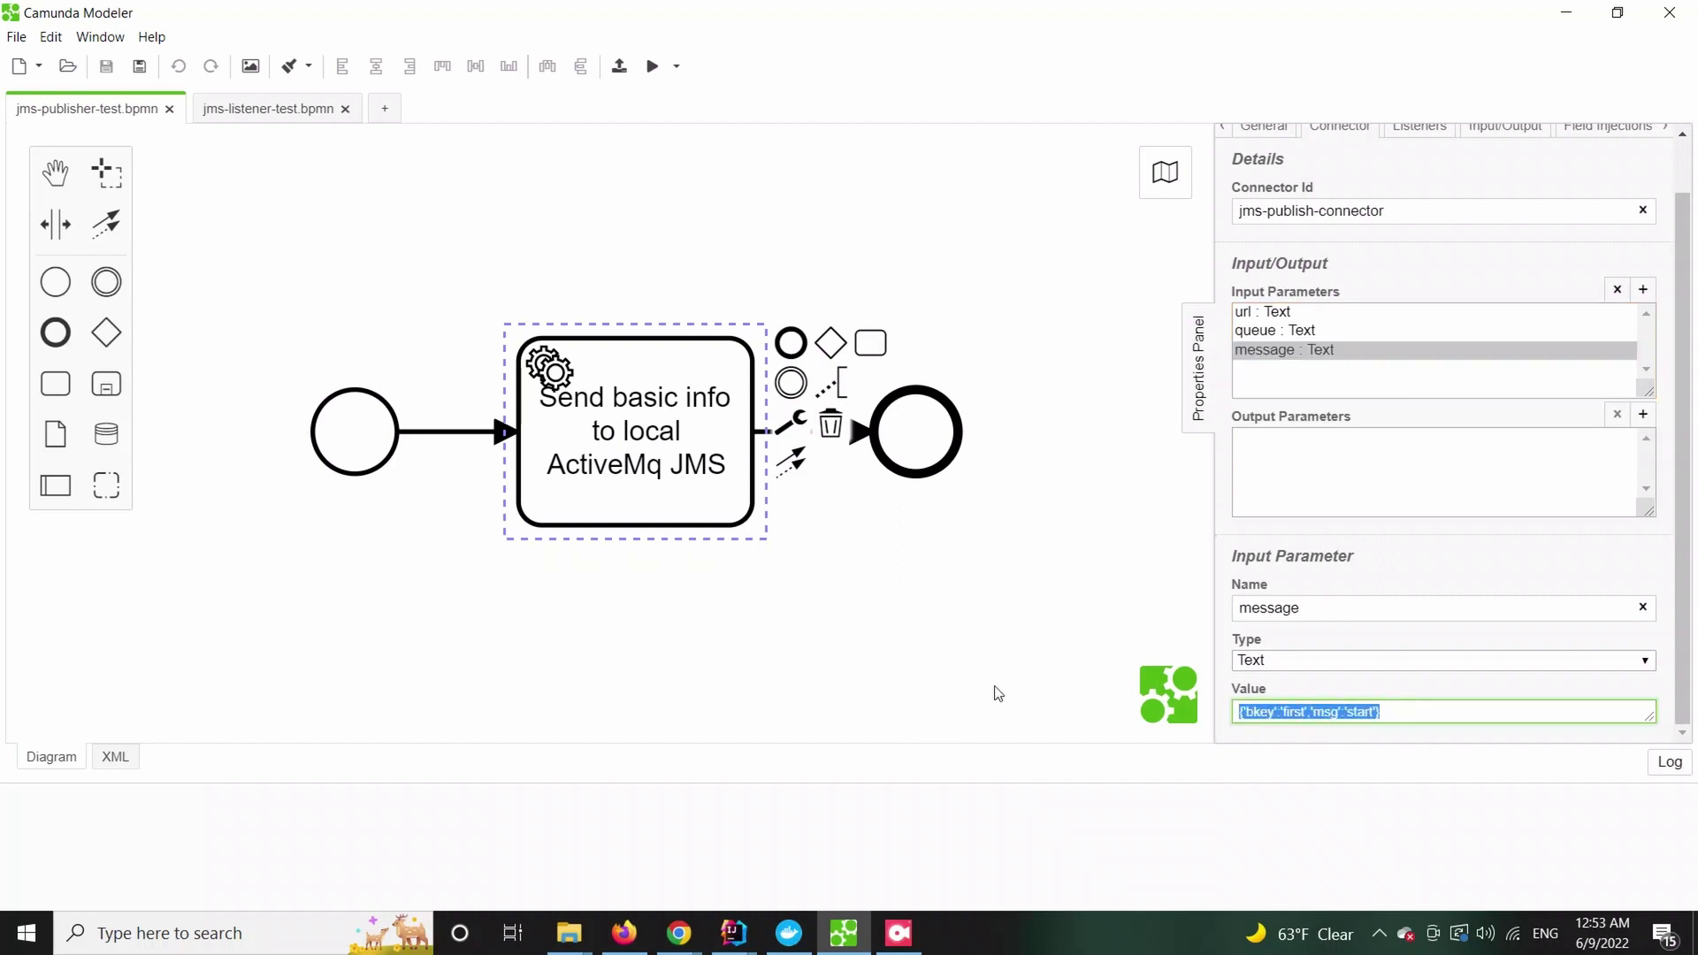
- In jms-listener-test.bpmn, inspect the user task, then verify the start event's message name is 'start'
left_click(260, 110)
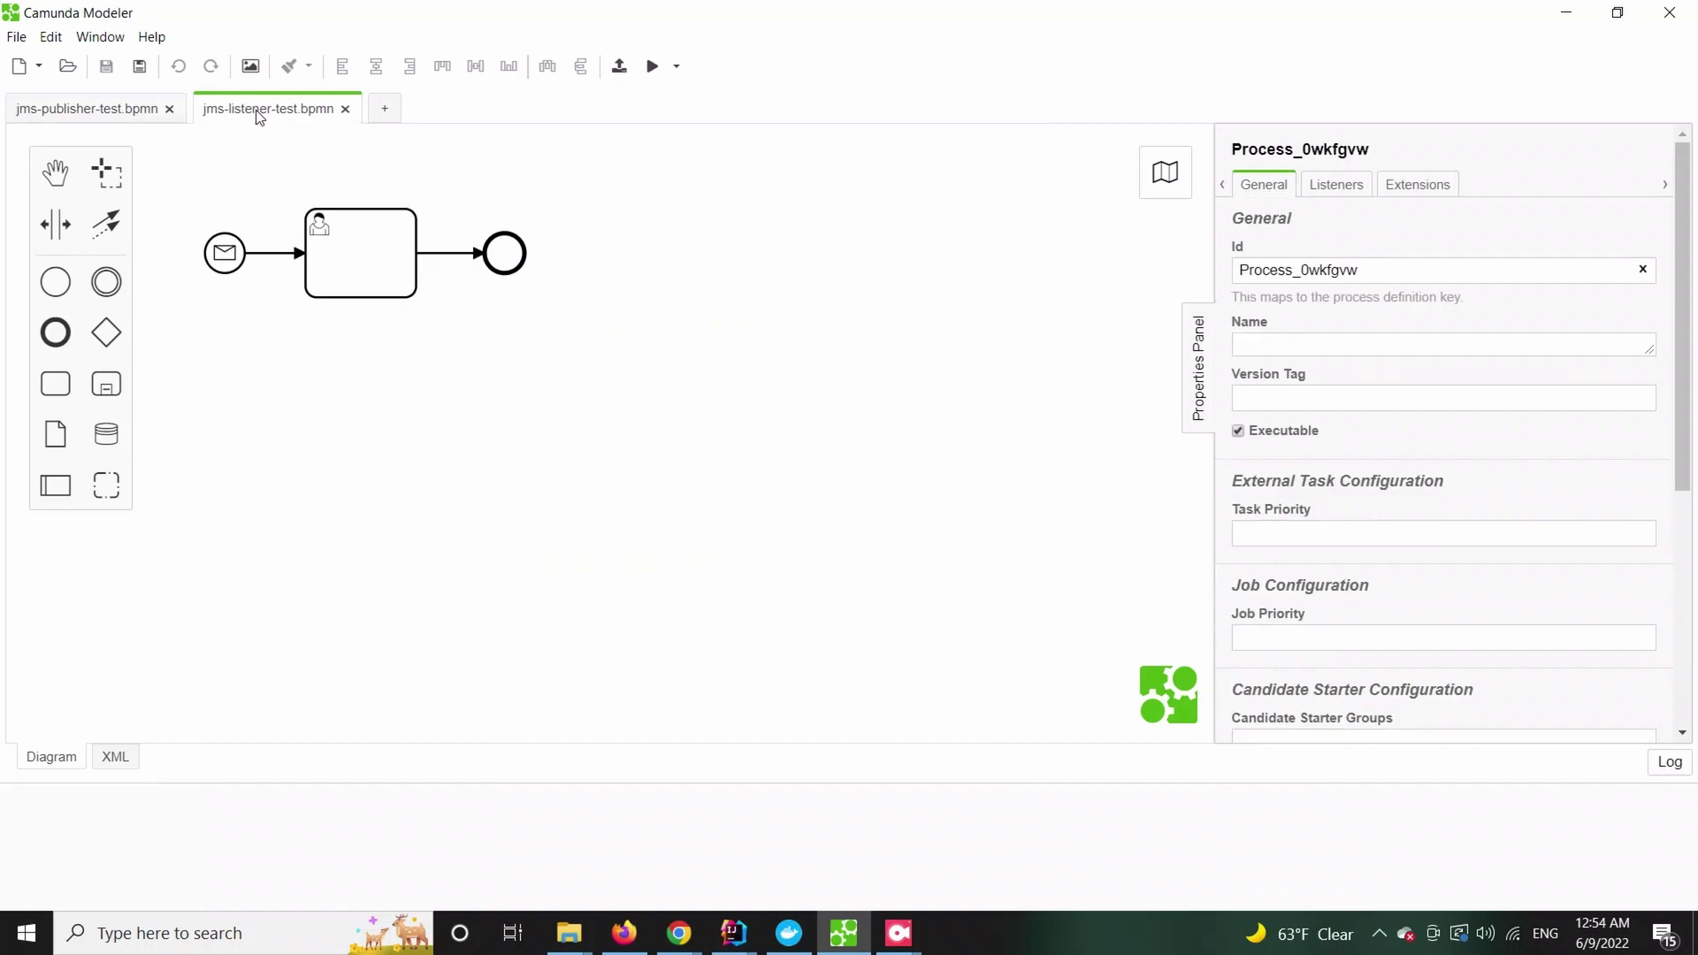
left_click(352, 271)
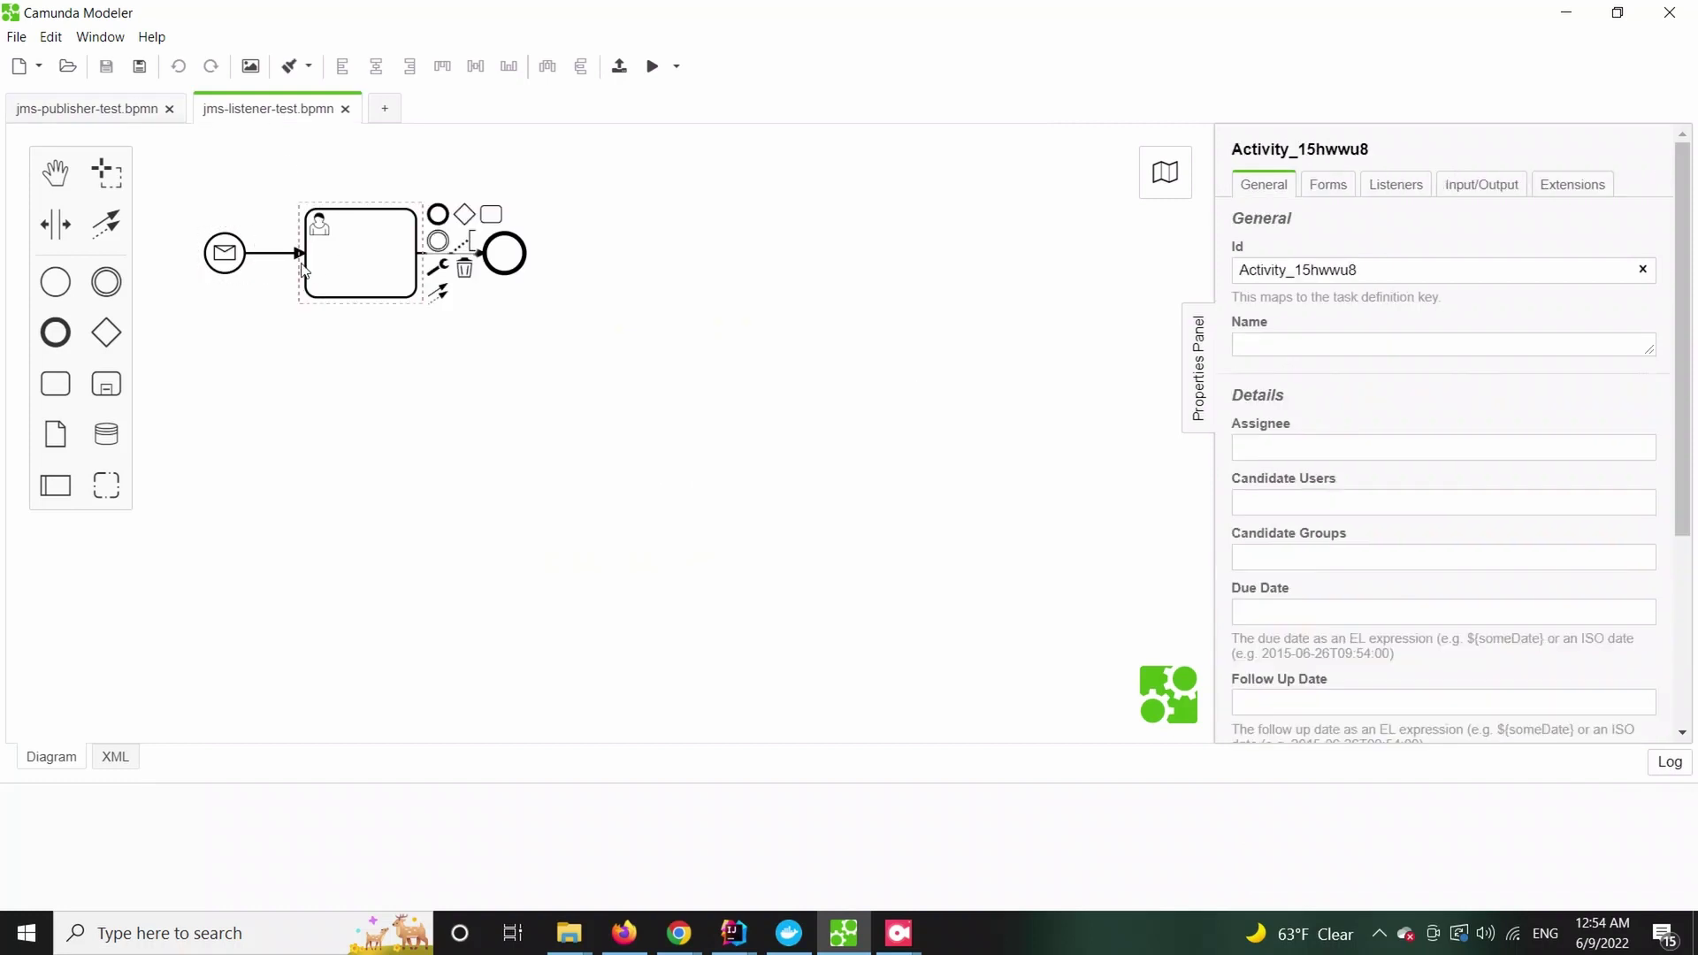
left_click(237, 258)
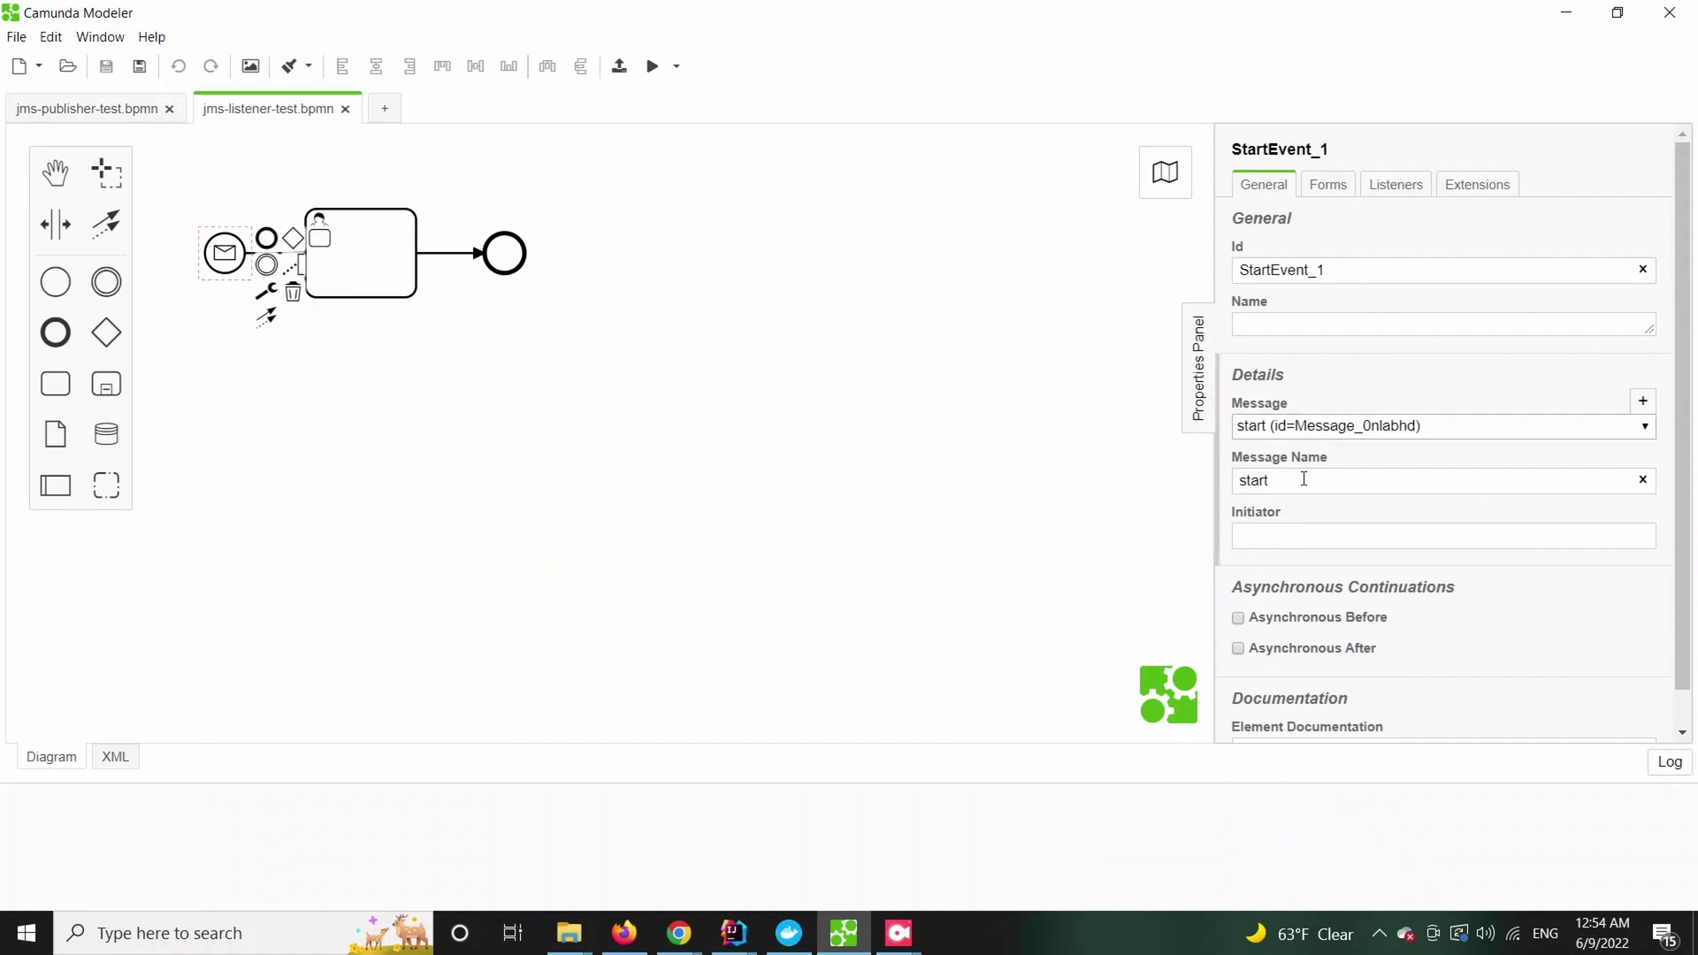
double_click(1303, 481)
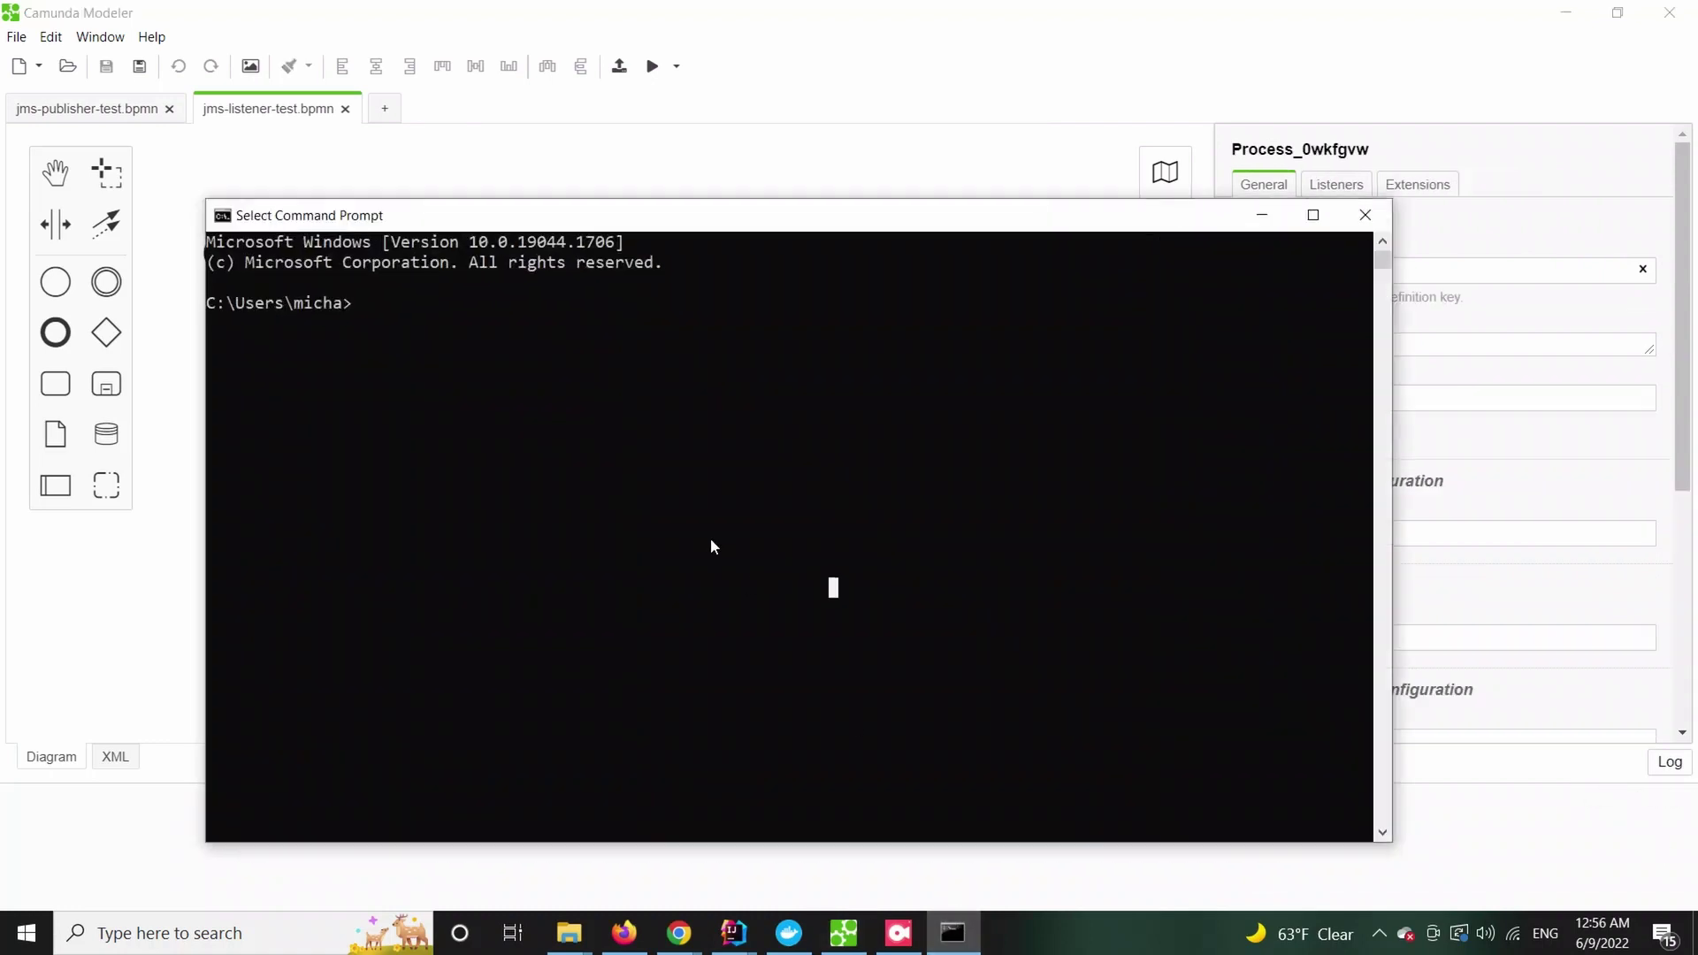
- Run 'docker run -p 61616:61616 -p 8161:8161 rmohr/activemq', then run Main in IntelliJ
type("do")
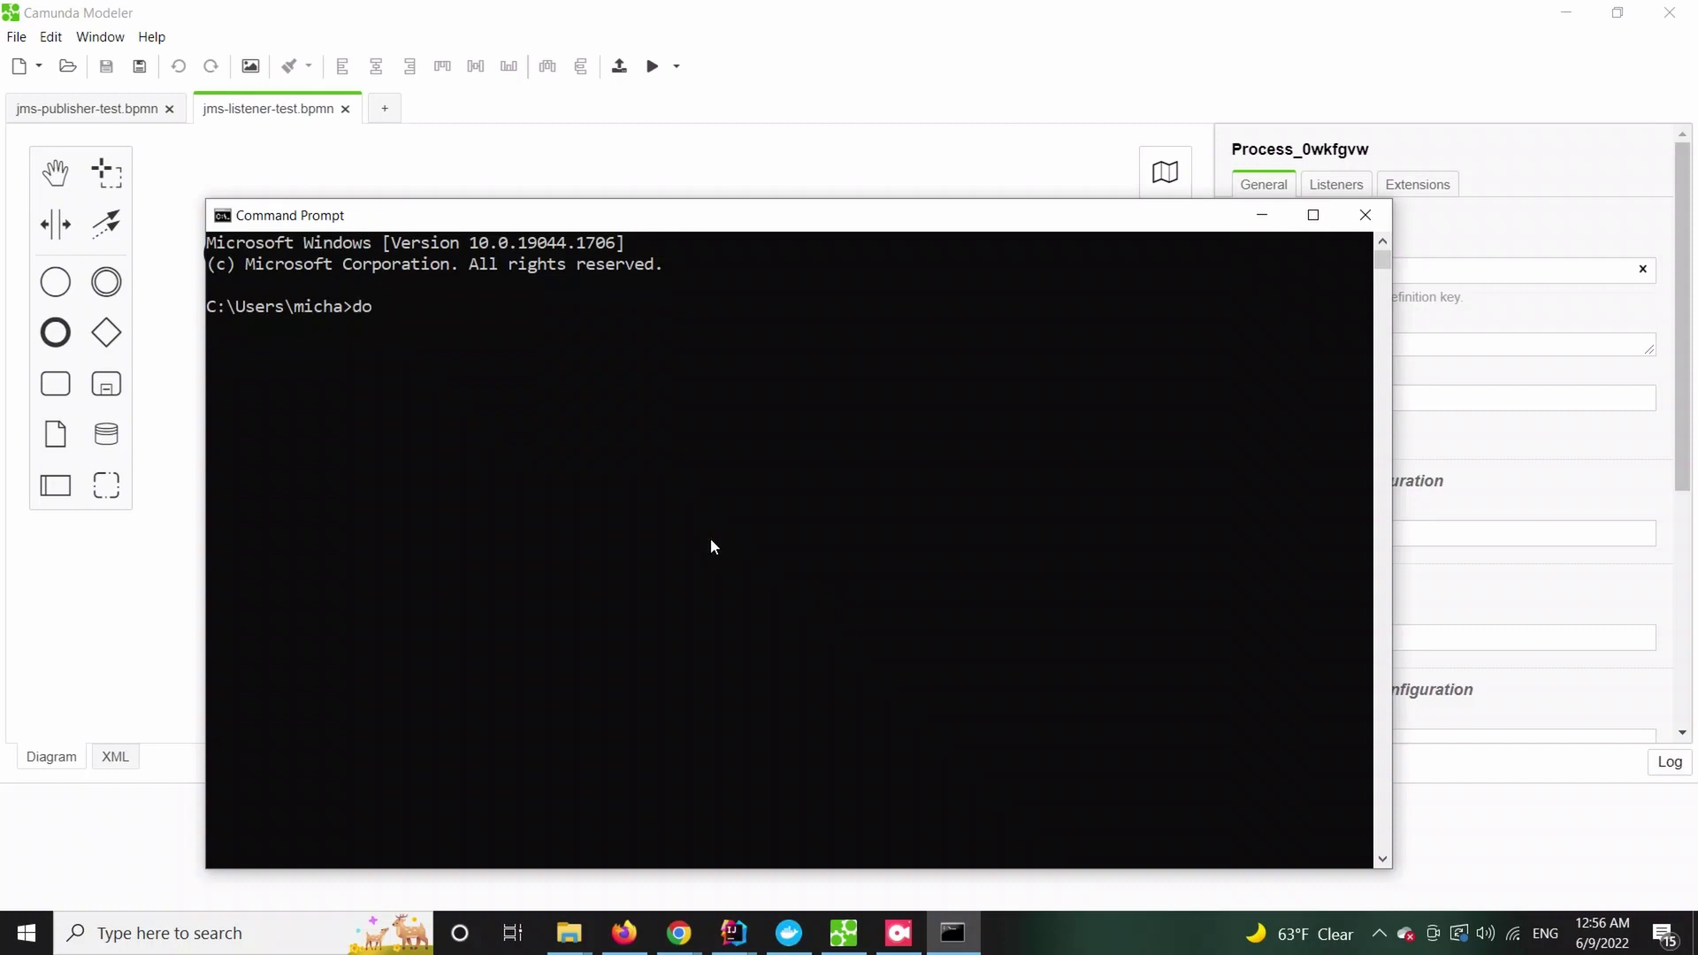
type("cker  run -p 61616:61616 -p 816")
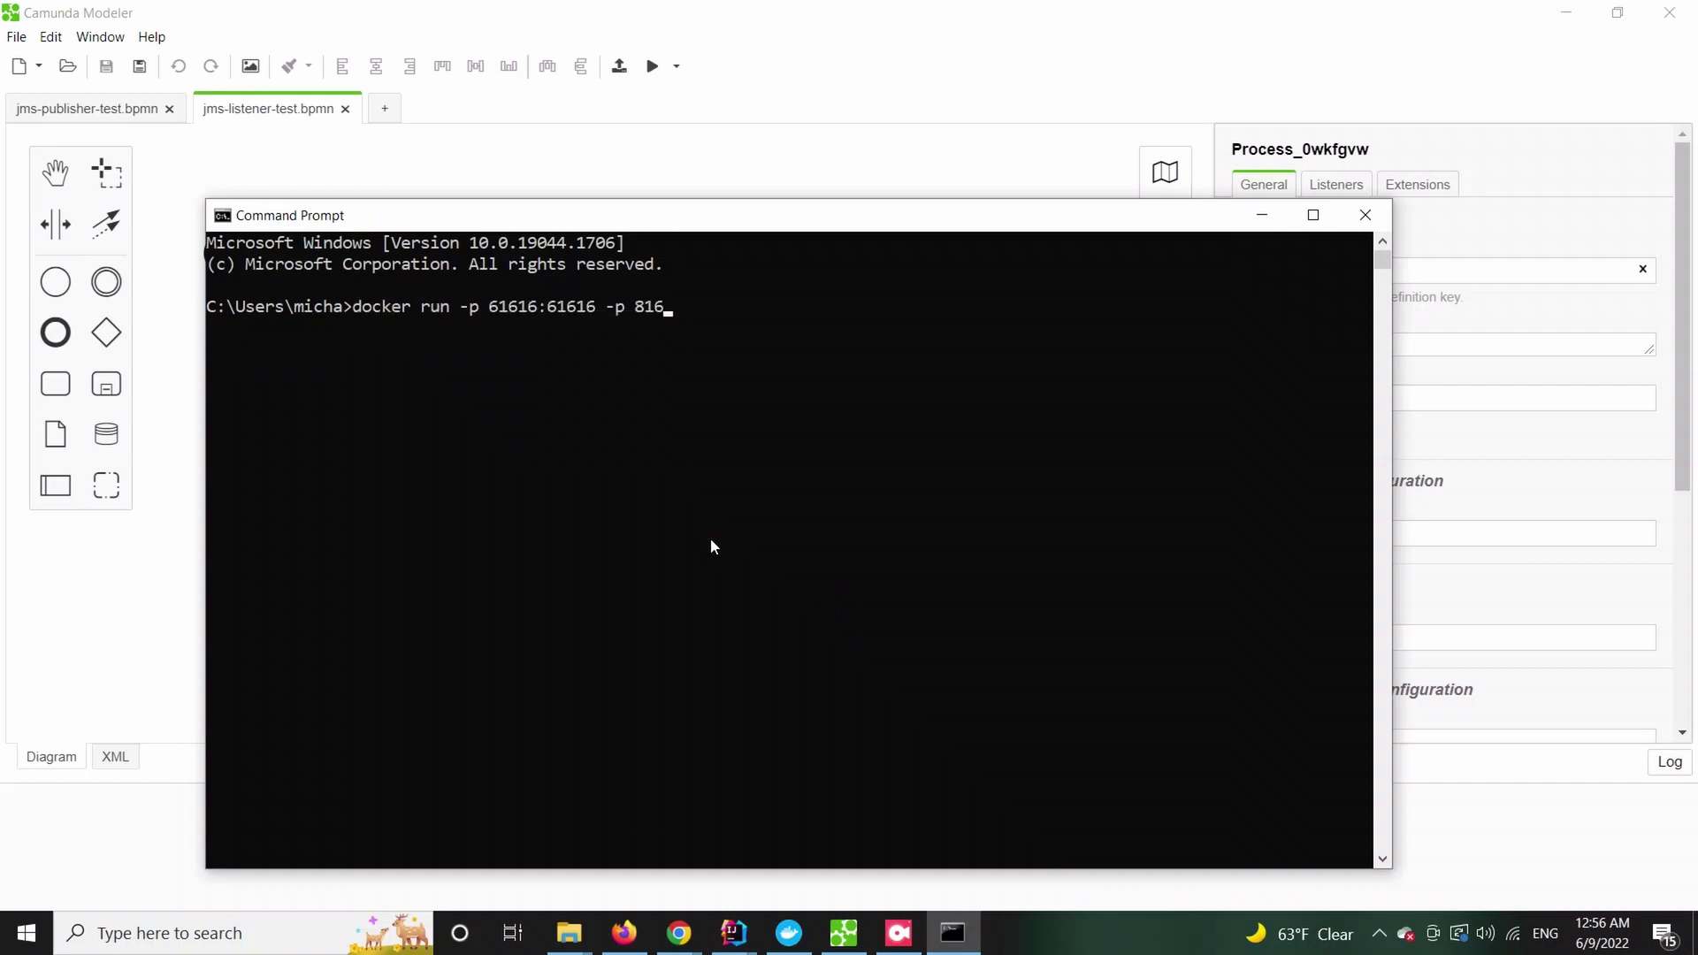
type("1:8161 rmohr/activemq")
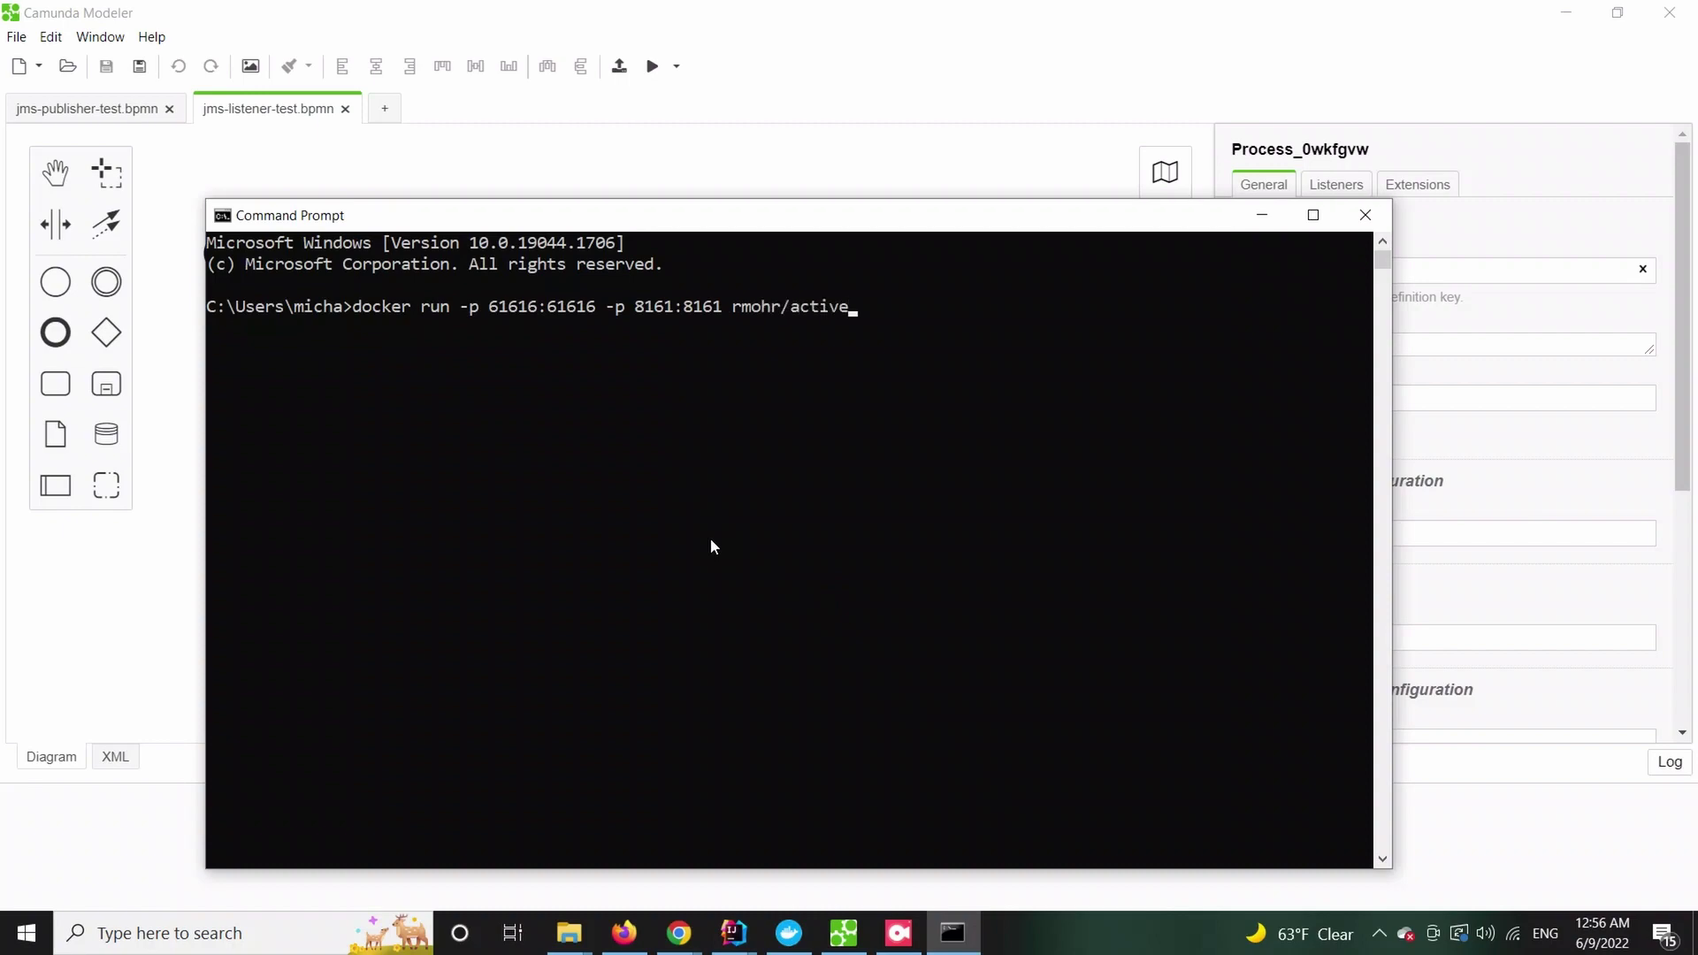
key("Return")
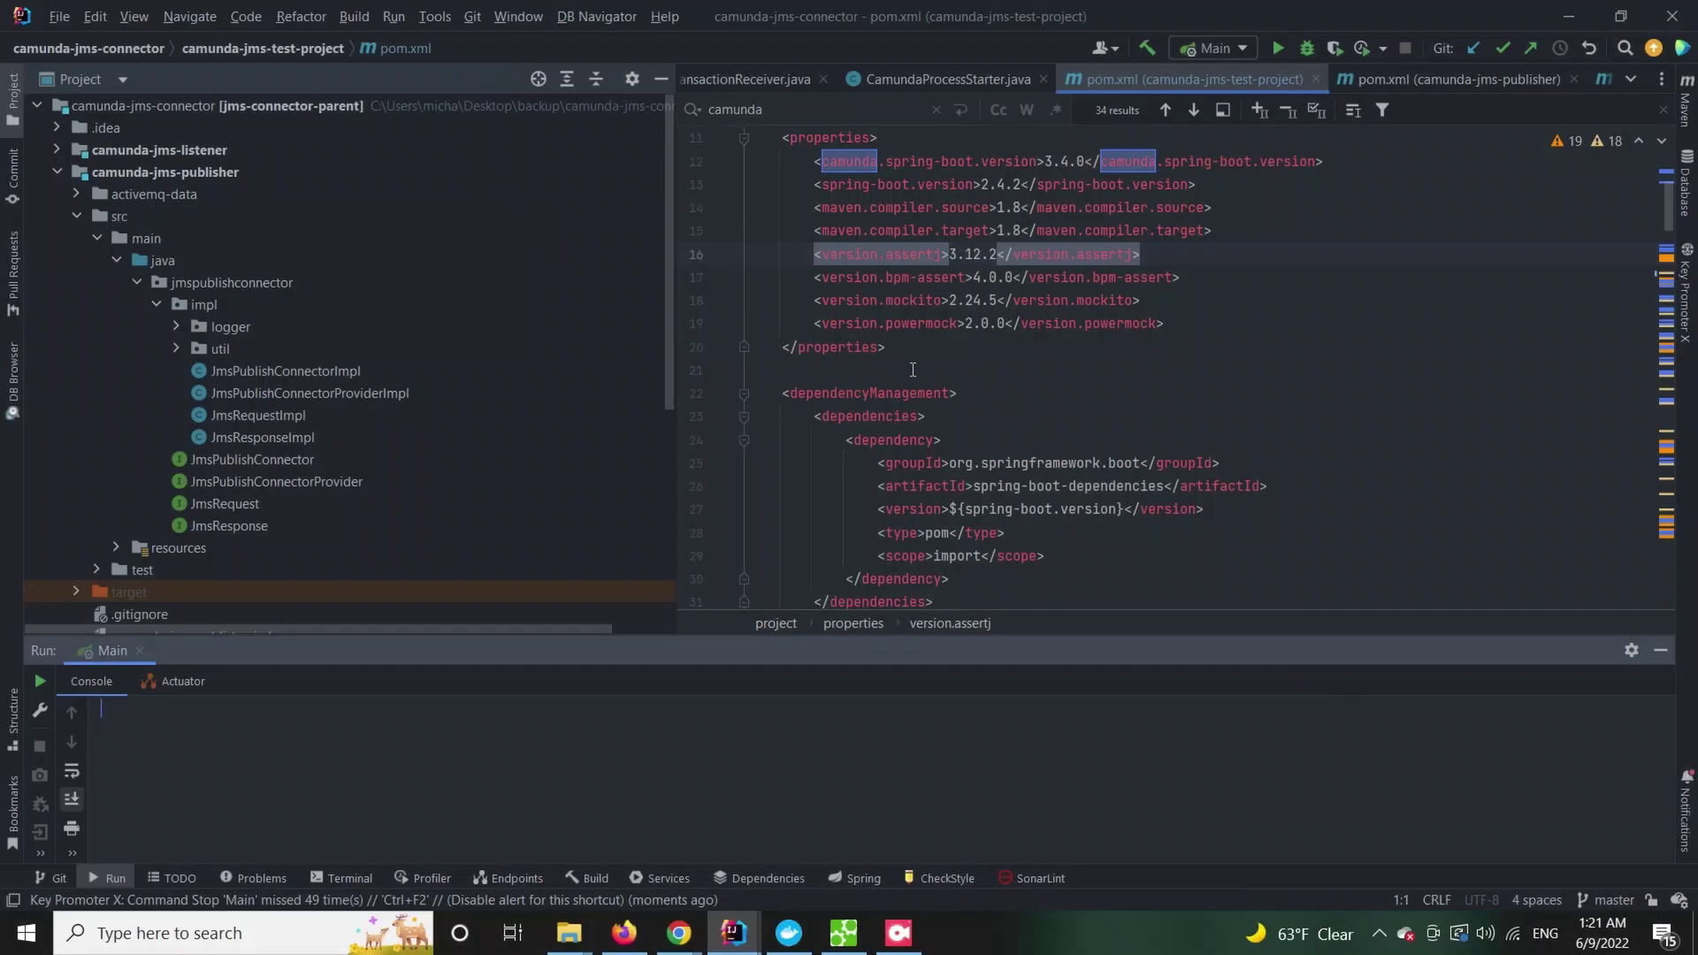
left_click(1278, 49)
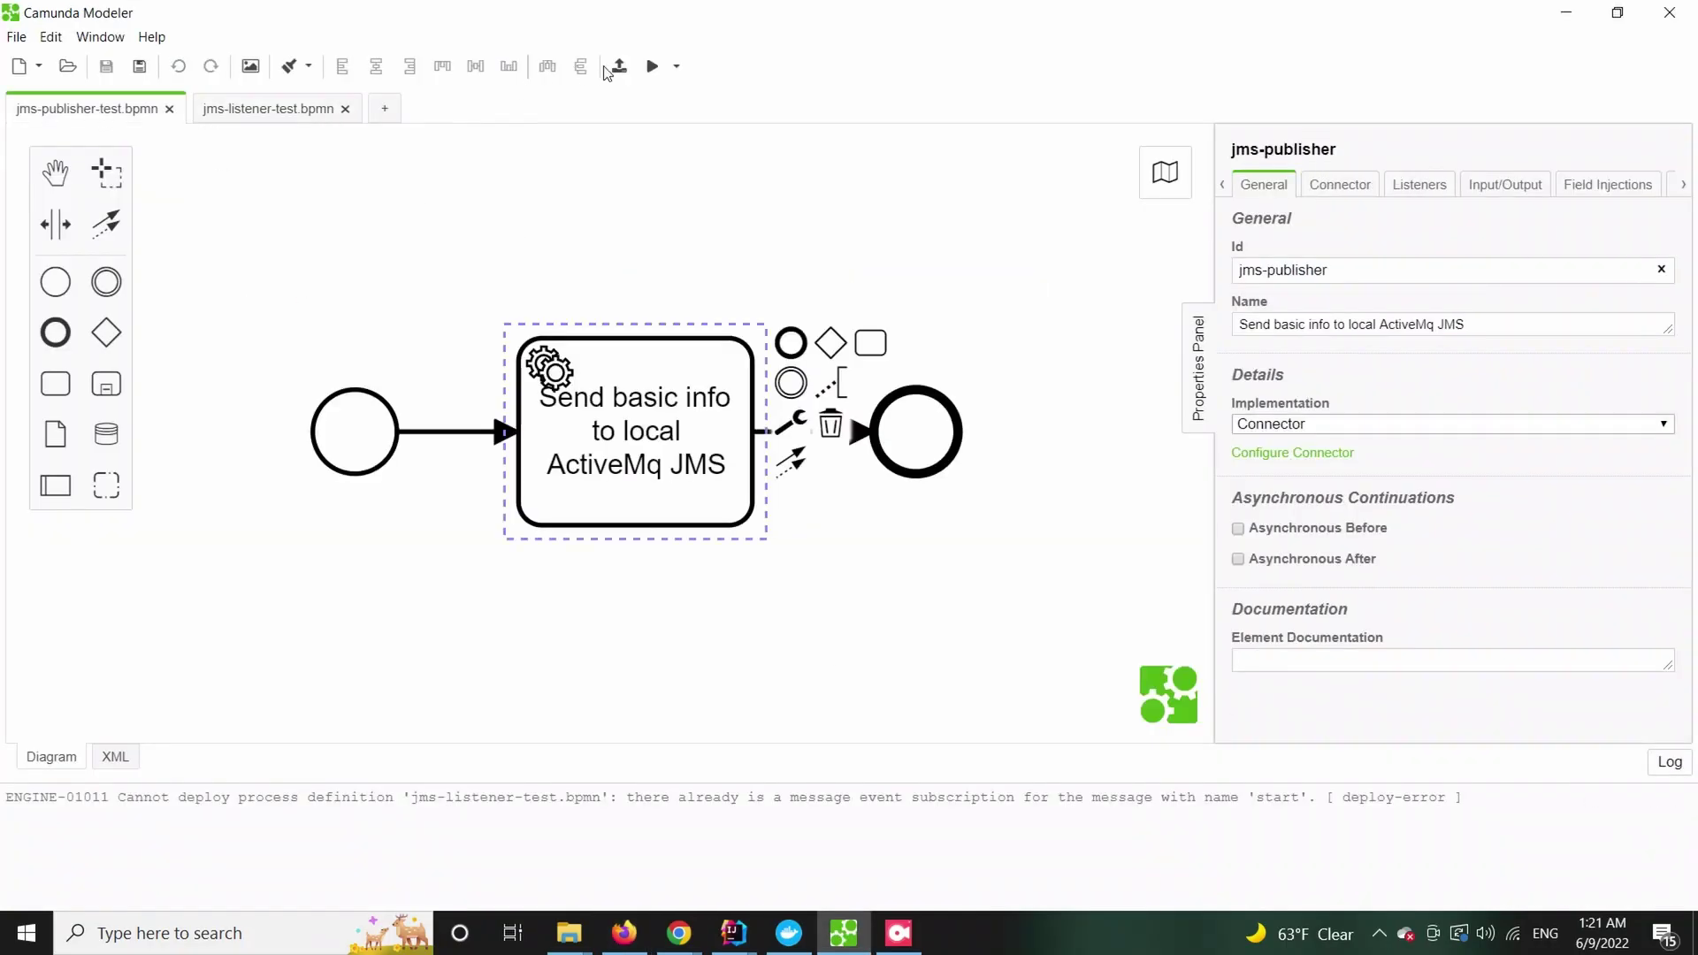
- Deploy jms-publisher-test, then jms-listener-test, to the Camunda engine
left_click(619, 67)
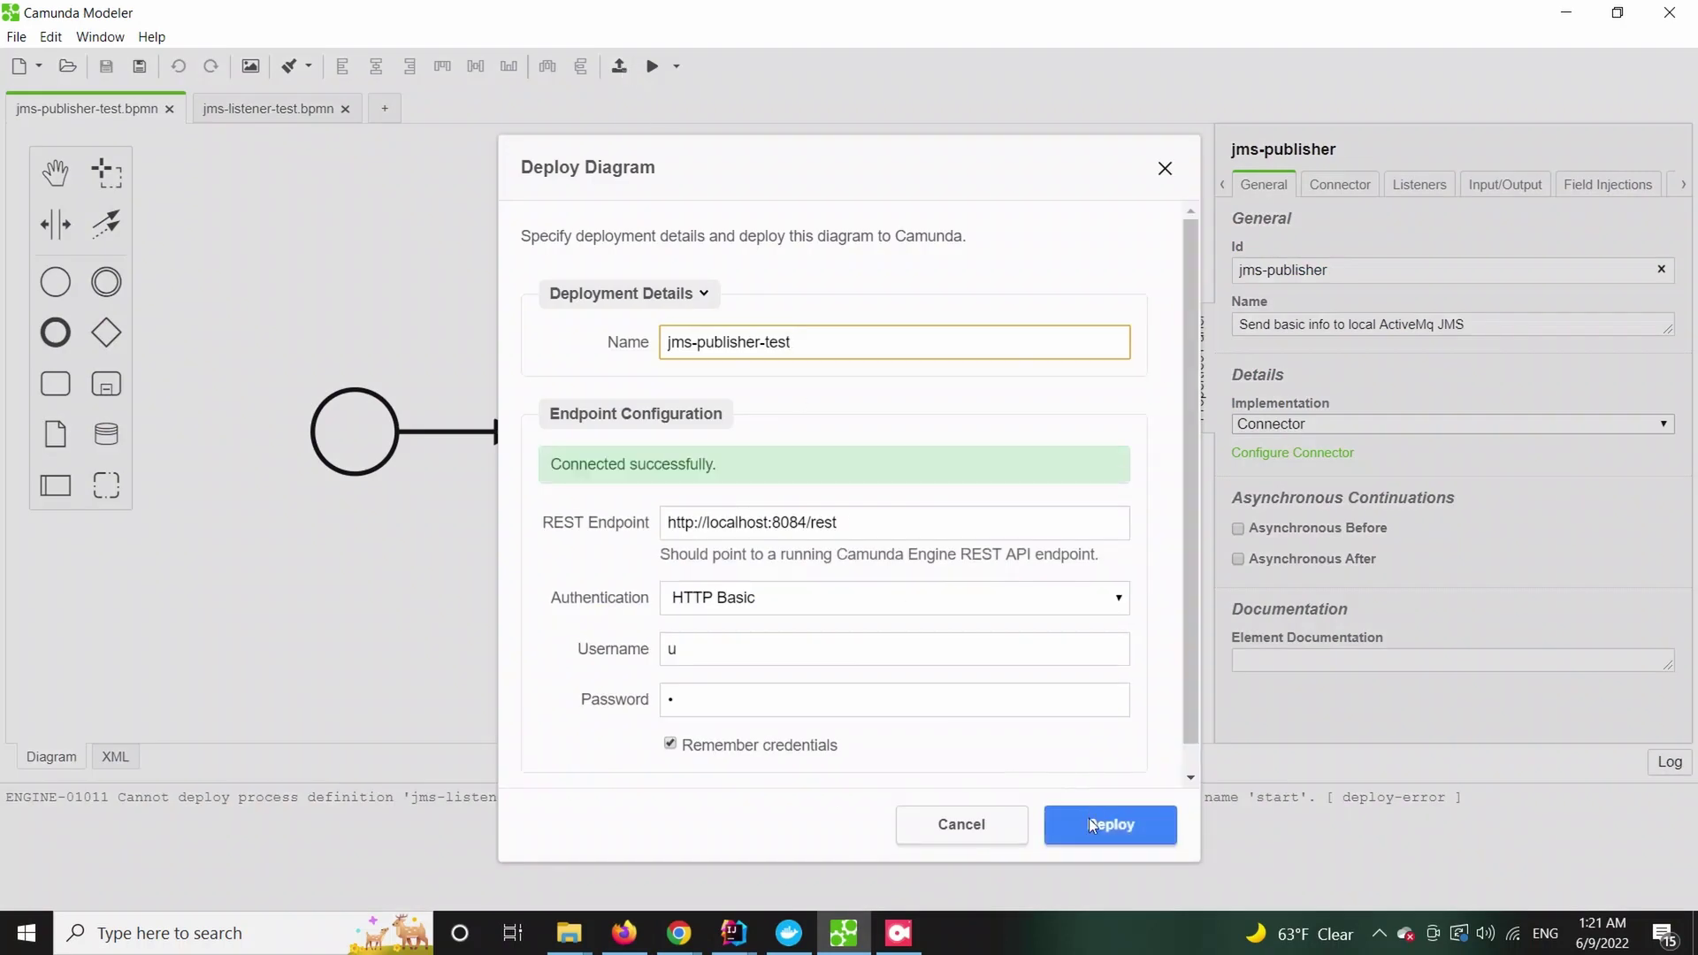
key("Return")
left_click(263, 110)
left_click(619, 66)
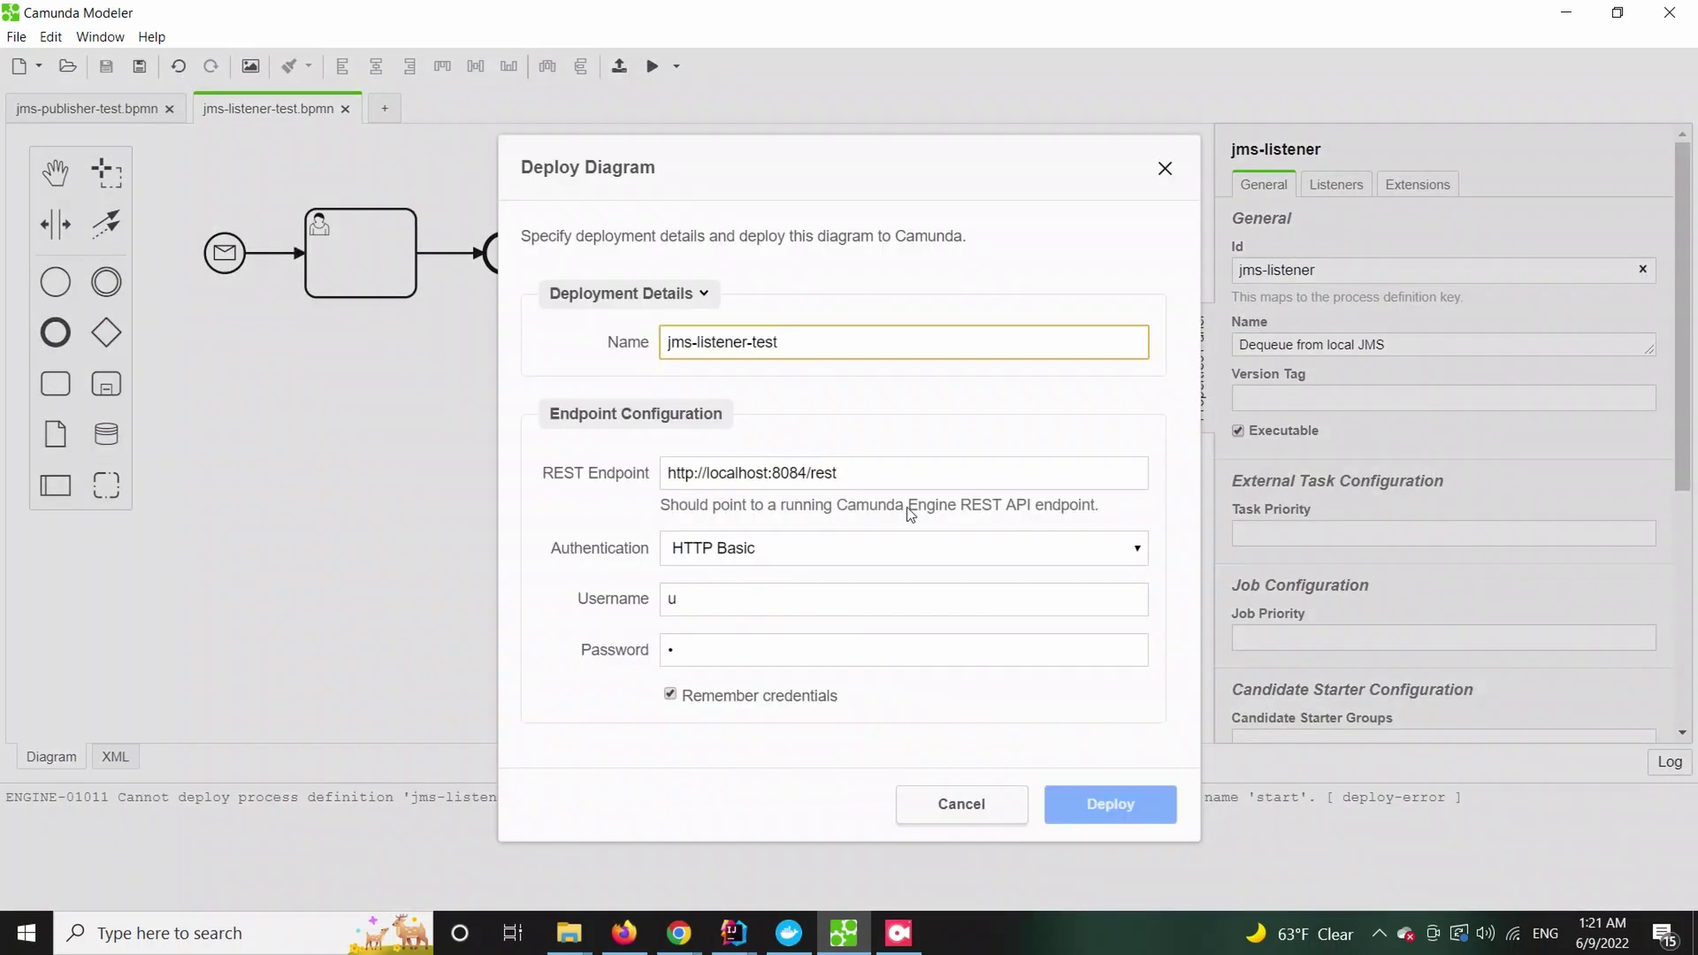
key("Return")
- Start the JMS Send process from Camunda Tasklist
left_click(629, 928)
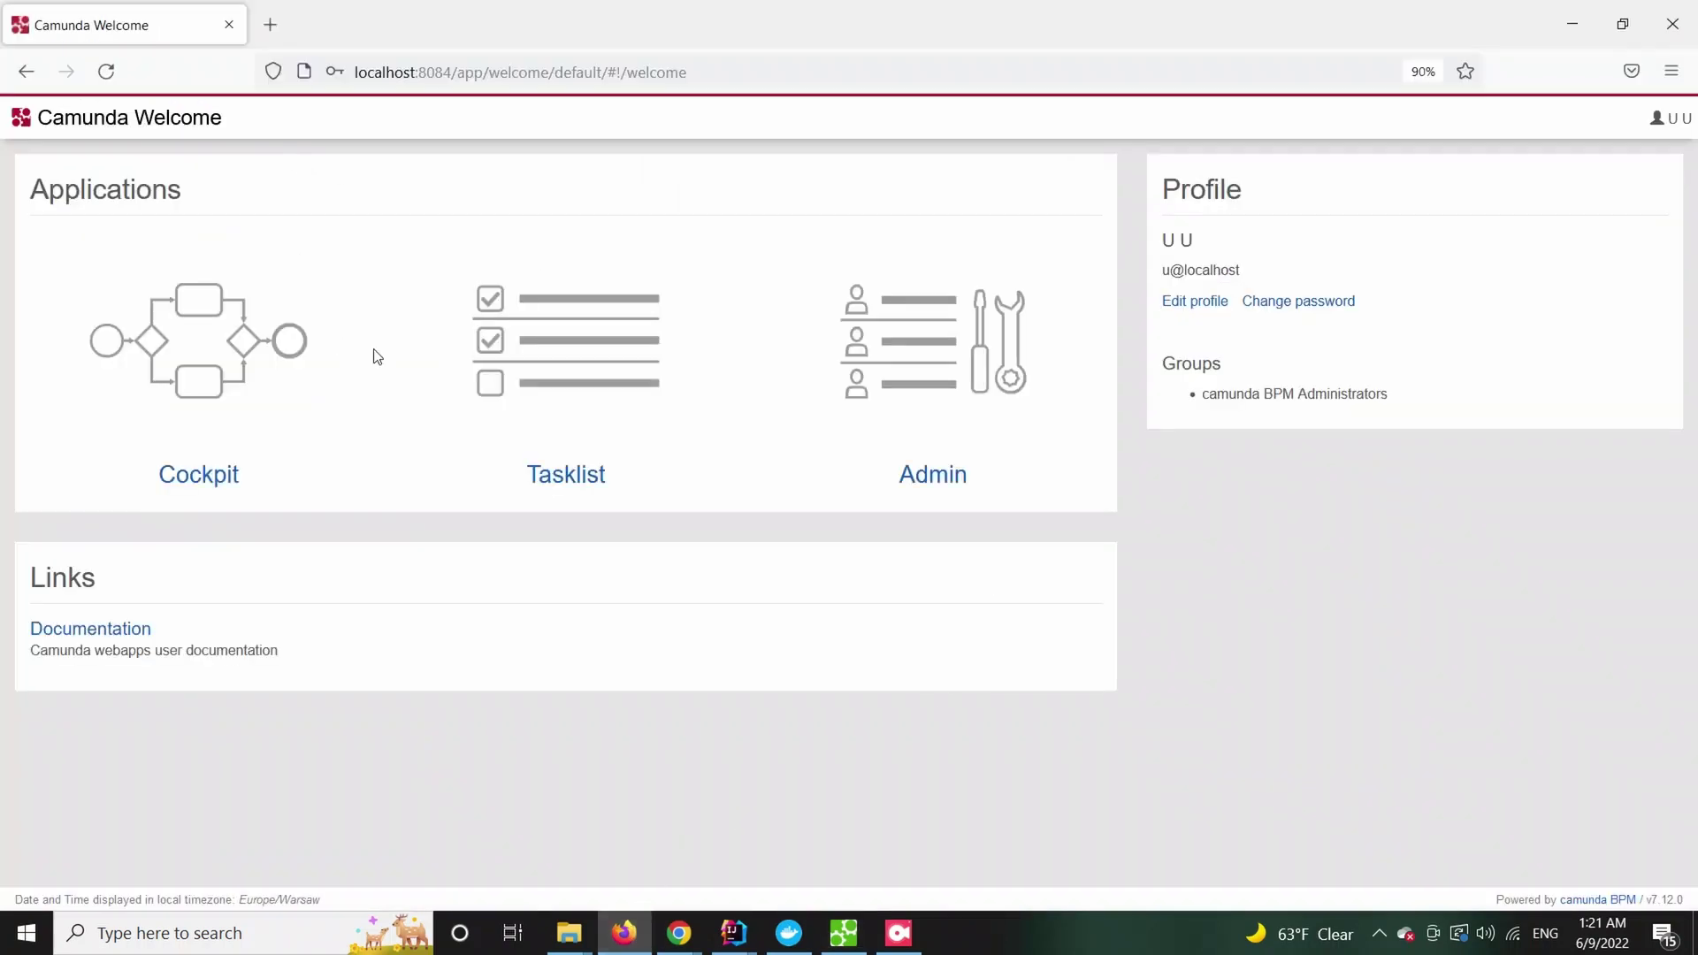
left_click(545, 354)
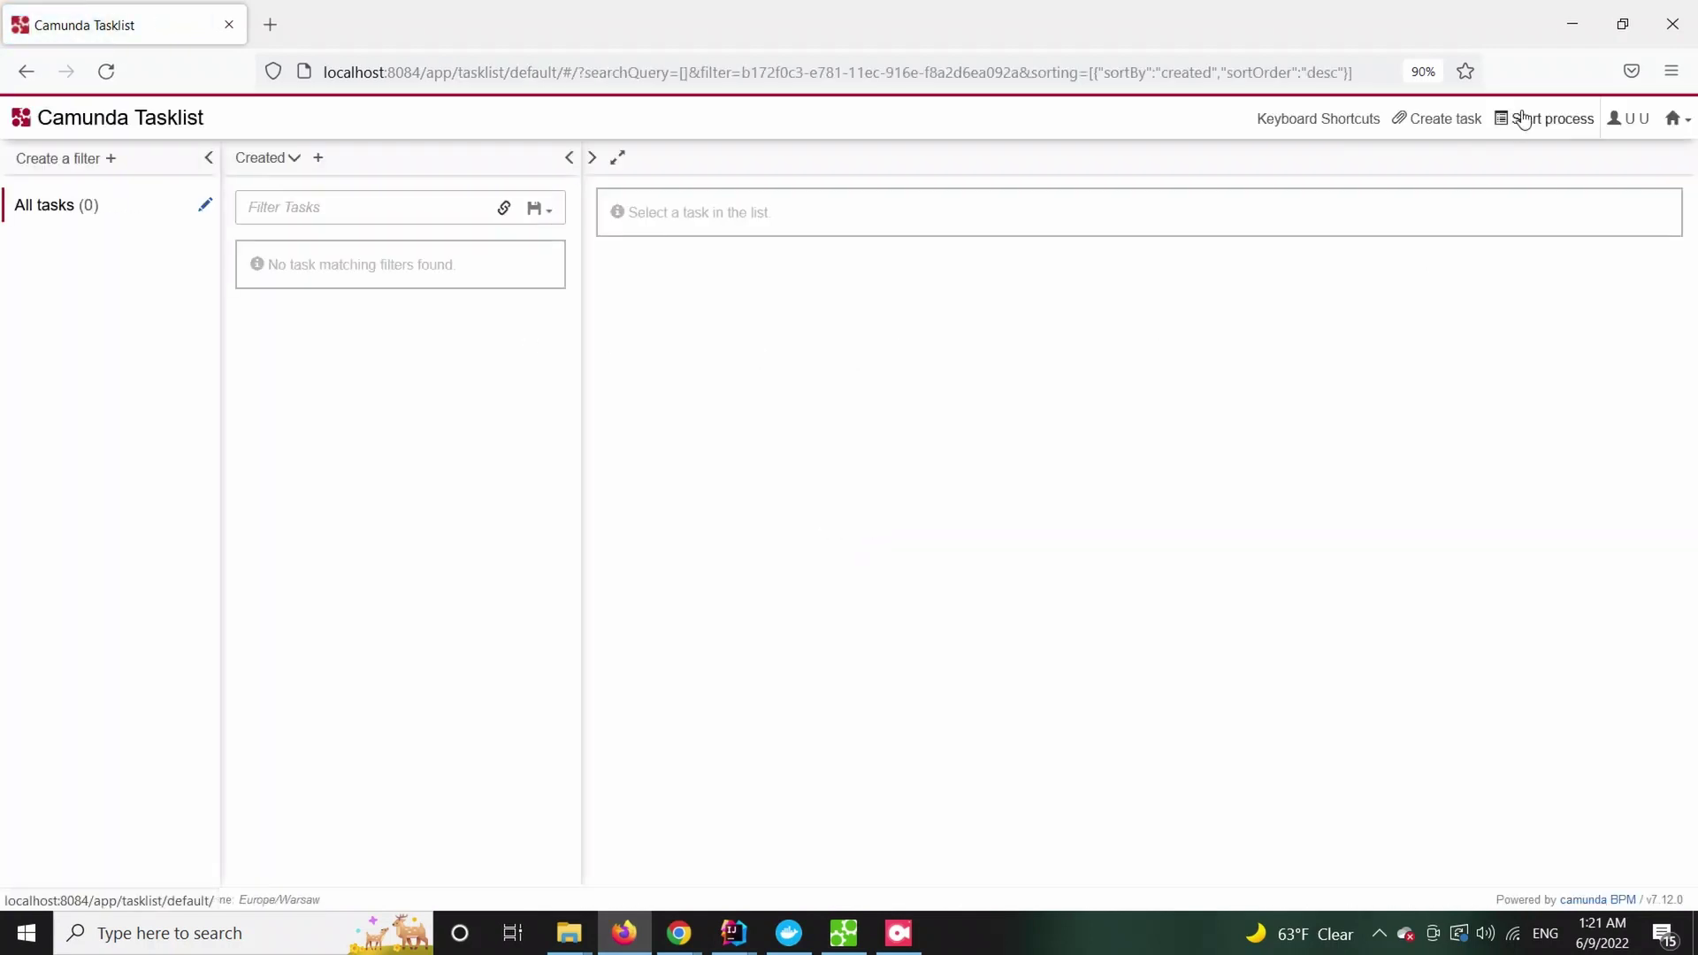
left_click(1521, 118)
left_click(474, 314)
left_click(1248, 383)
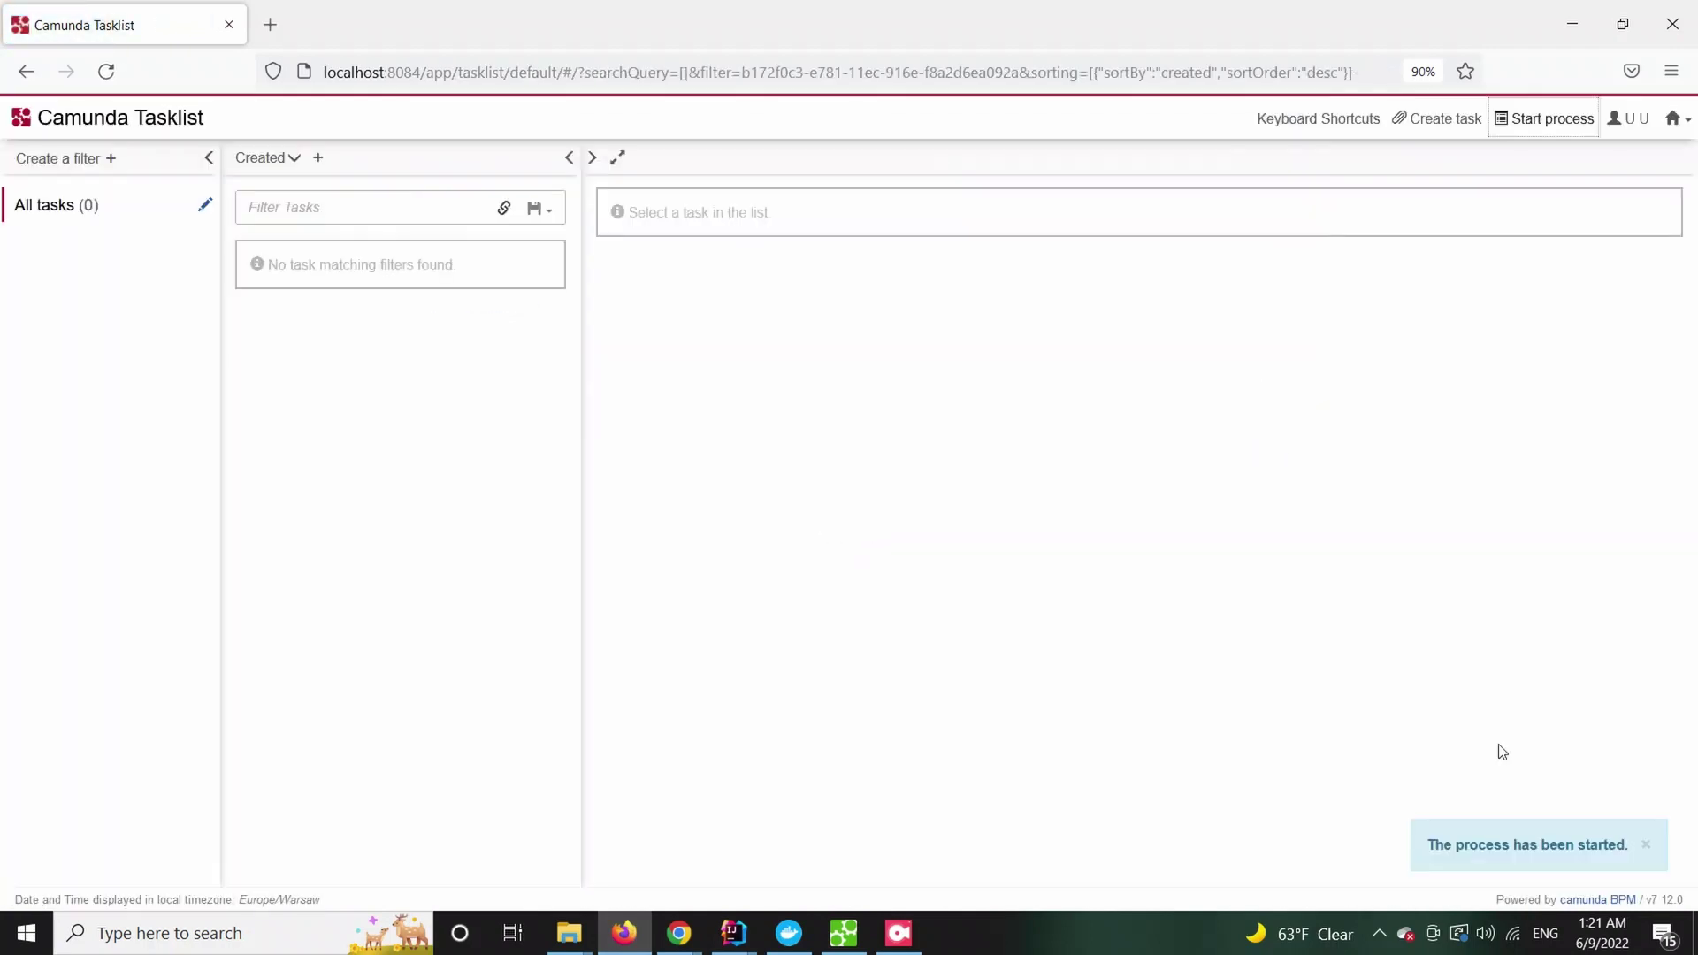
- In Cockpit, open the running Dequeue from local JMS instance waiting at the user task
left_click(1672, 119)
left_click(1569, 178)
left_click(283, 307)
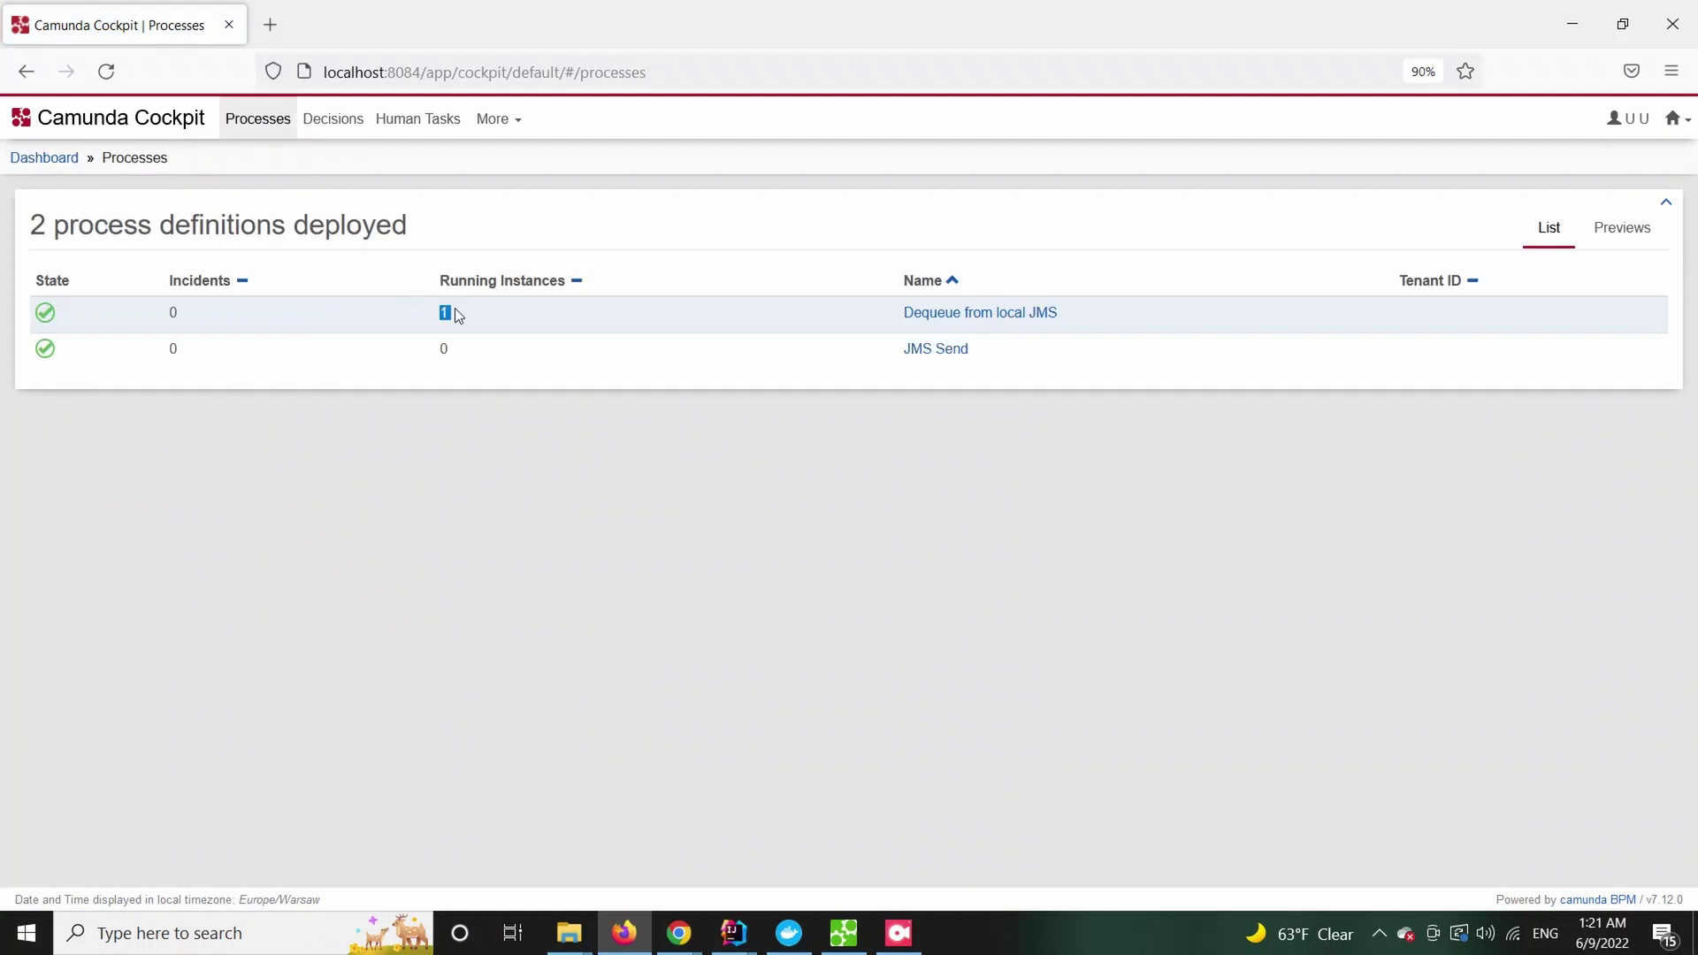
left_click(447, 312)
left_click(932, 378)
left_click_drag(99, 321, 103, 289)
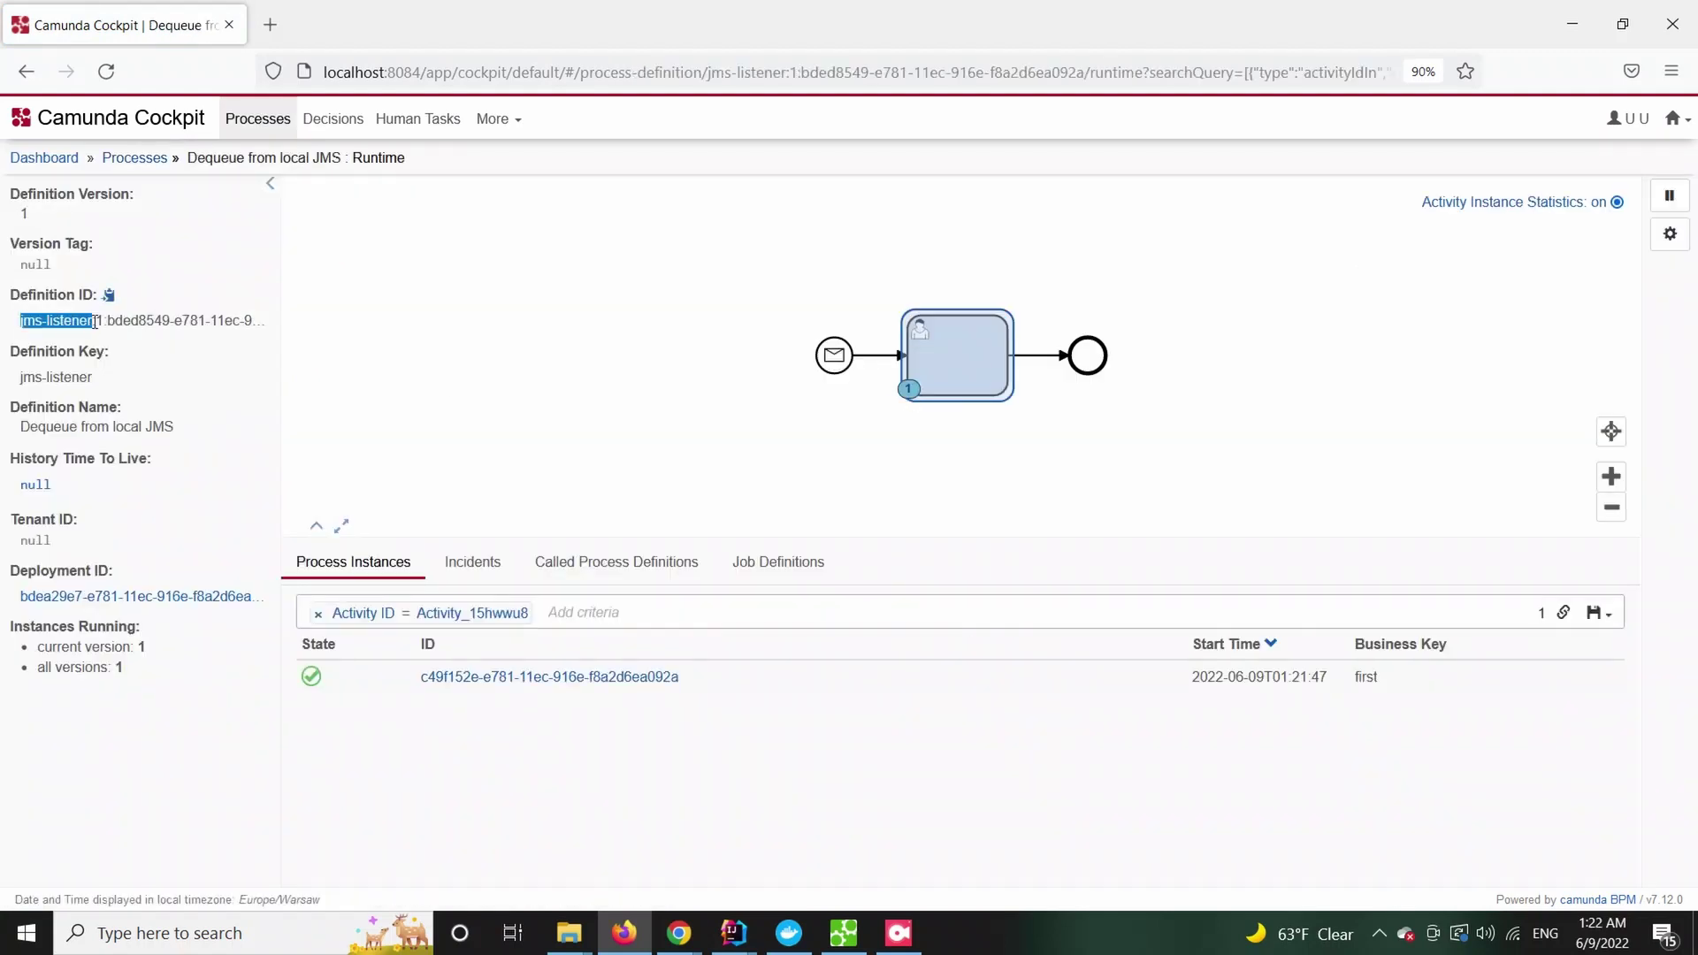
left_click_drag(20, 426, 277, 459)
- Return to IntelliJ IDEA's Main run console to view the application log
key("alt+Tab")
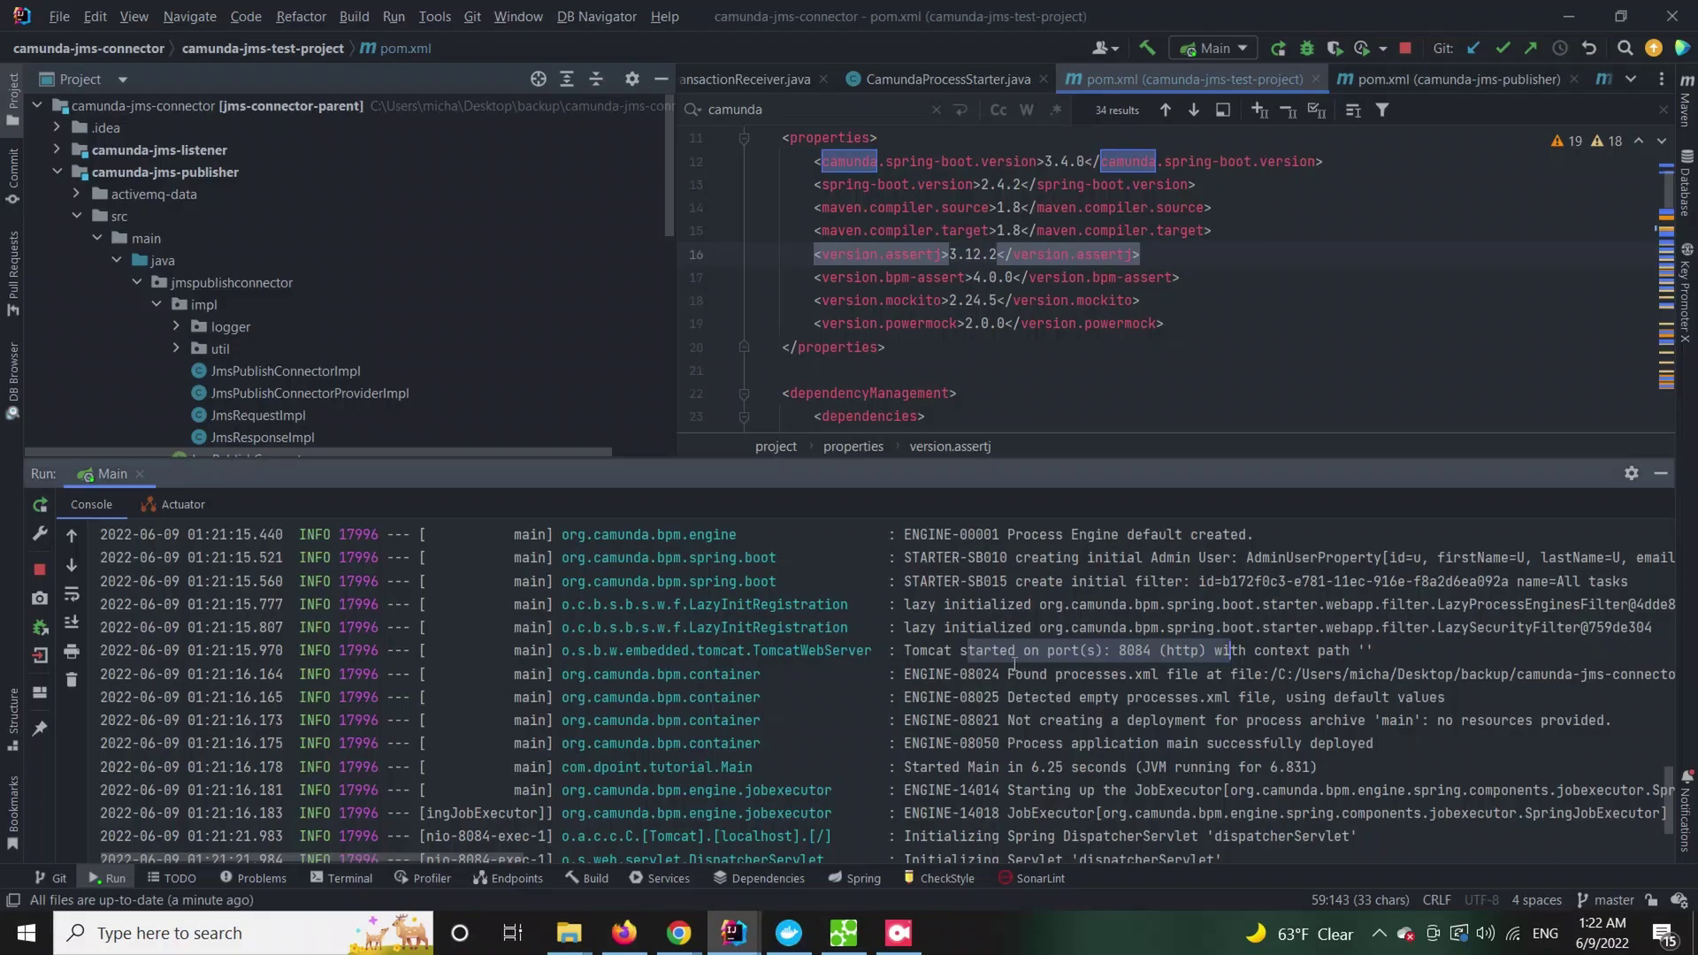